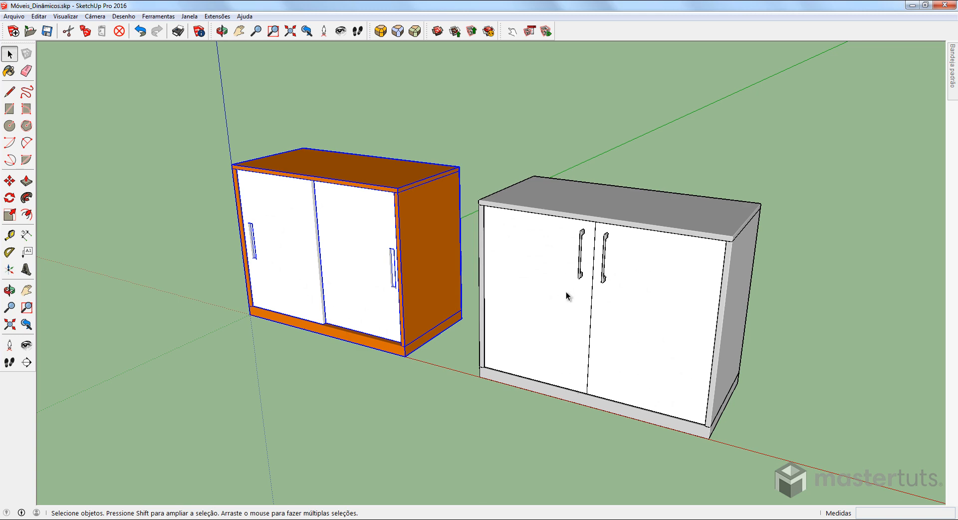
Step: Examine the orange sliding-door cabinet and the grey hinged-door cabinet from several angles
{"action": "middle_click_drag", "start_coordinate": [635, 290], "coordinate": [573, 292]}
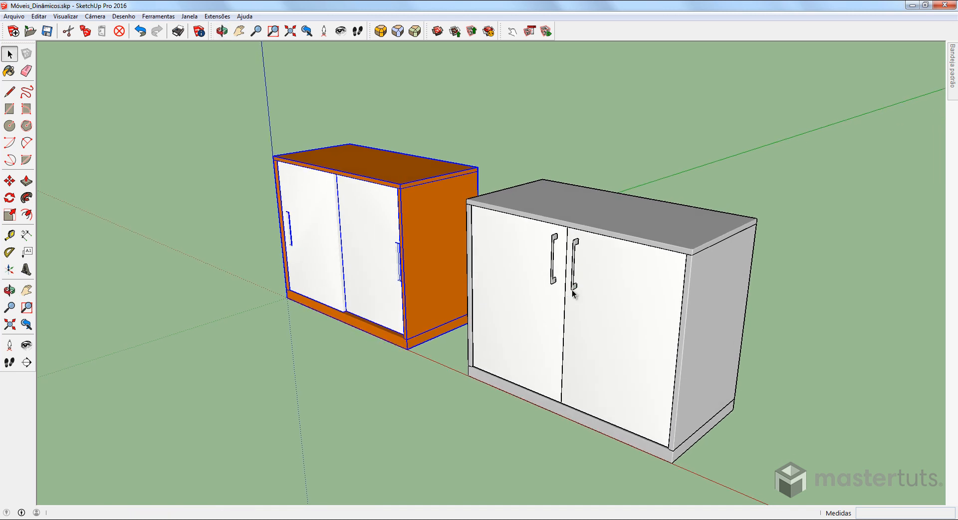
{"action": "scroll", "coordinate": [572, 292], "scroll_direction": "down", "scroll_amount": 2}
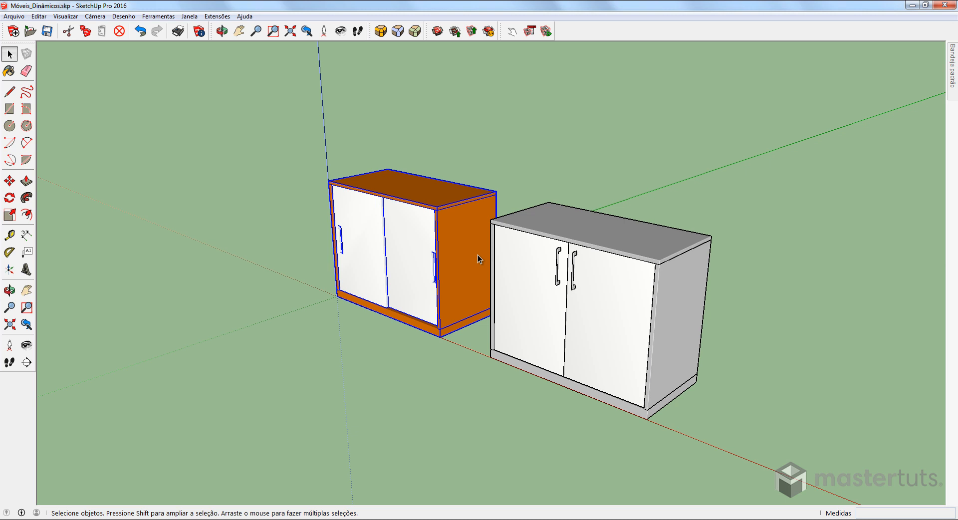
{"action": "middle_click_drag", "start_coordinate": [477, 255], "coordinate": [424, 110]}
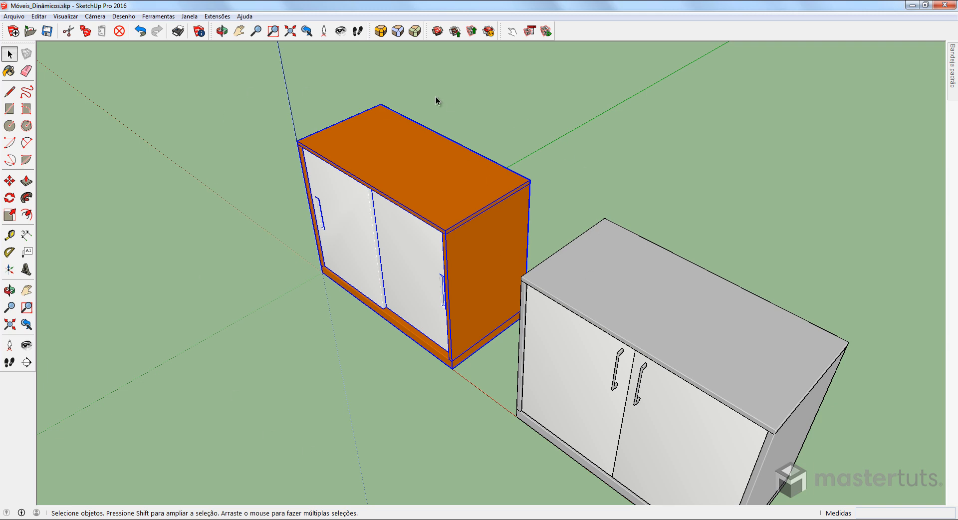
{"action": "middle_click_drag", "start_coordinate": [379, 402], "coordinate": [373, 214]}
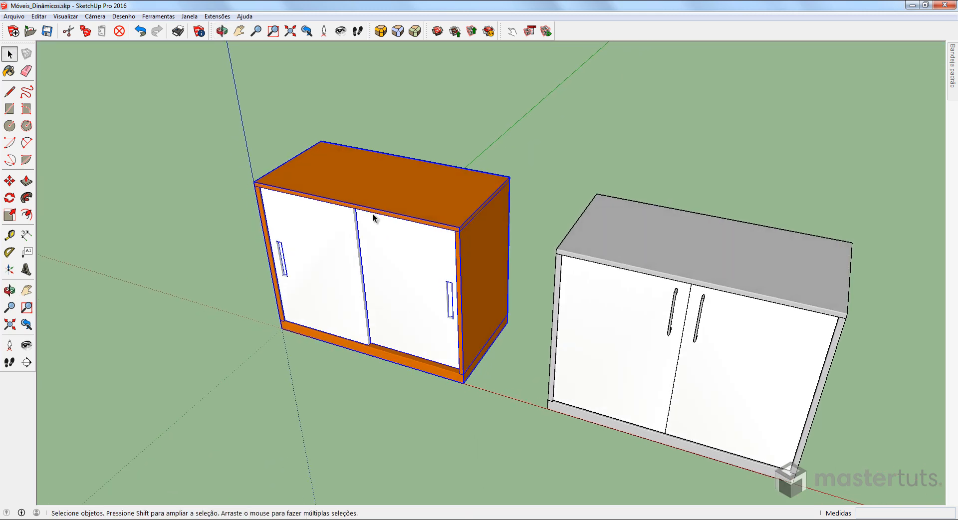
{"action": "middle_click_drag", "start_coordinate": [423, 234], "coordinate": [320, 282]}
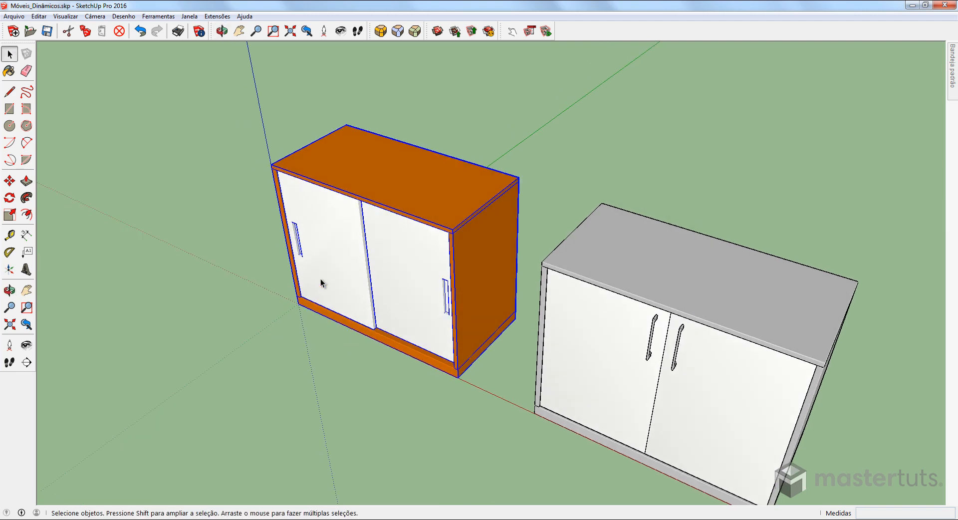
{"action": "scroll", "coordinate": [450, 255], "scroll_direction": "down", "scroll_amount": 2}
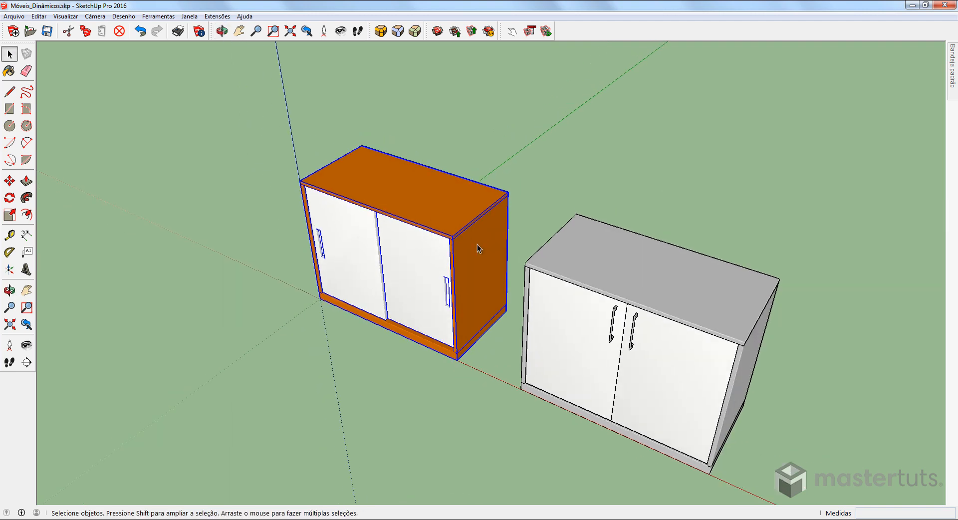
{"action": "middle_click_drag", "start_coordinate": [477, 245], "coordinate": [504, 351]}
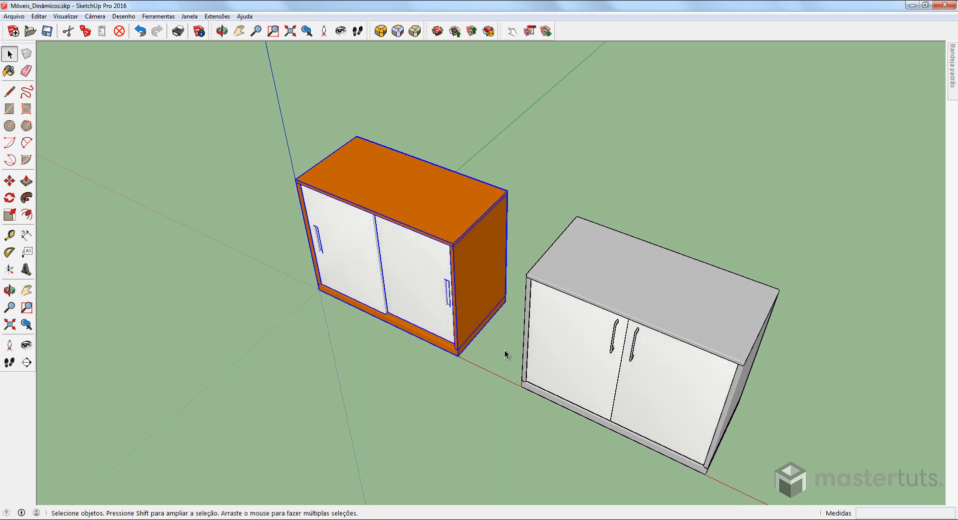
{"action": "scroll", "coordinate": [504, 355], "scroll_direction": "down", "scroll_amount": 3}
{"action": "scroll", "coordinate": [484, 322], "scroll_direction": "up", "scroll_amount": 2}
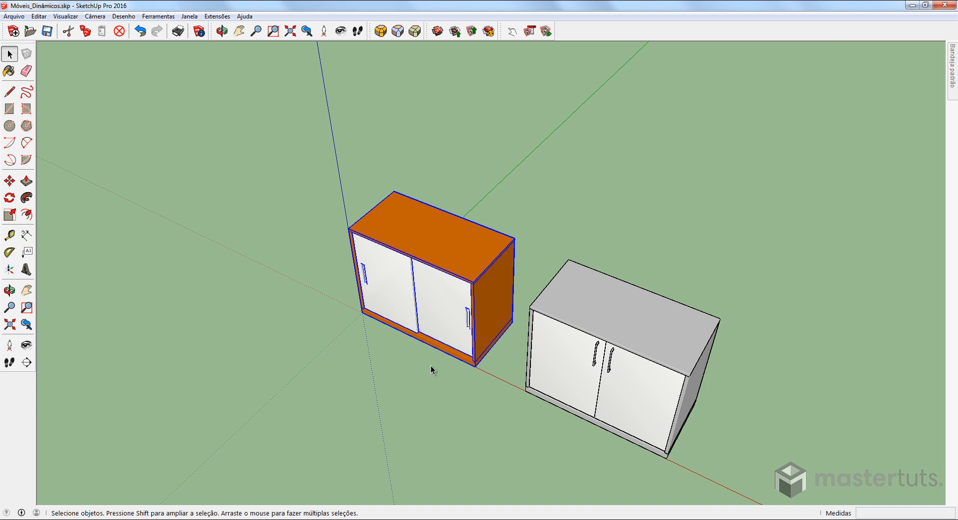
Step: Copy the orange sliding-door cabinet about 1.44 m along the red axis, on the side away from the grey cabinet
{"action": "key", "text": "m"}
{"action": "left_click", "coordinate": [473, 378]}
{"action": "key", "text": "ctrl"}
{"action": "left_click", "coordinate": [315, 296]}
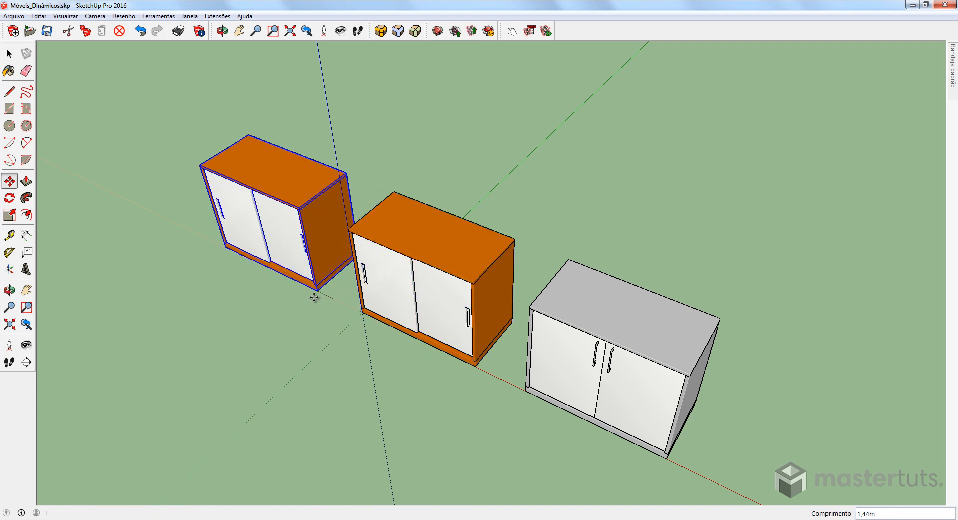
Step: Explode the copied orange cabinet into its parts and select its orange carcass
{"action": "right_click", "coordinate": [274, 167]}
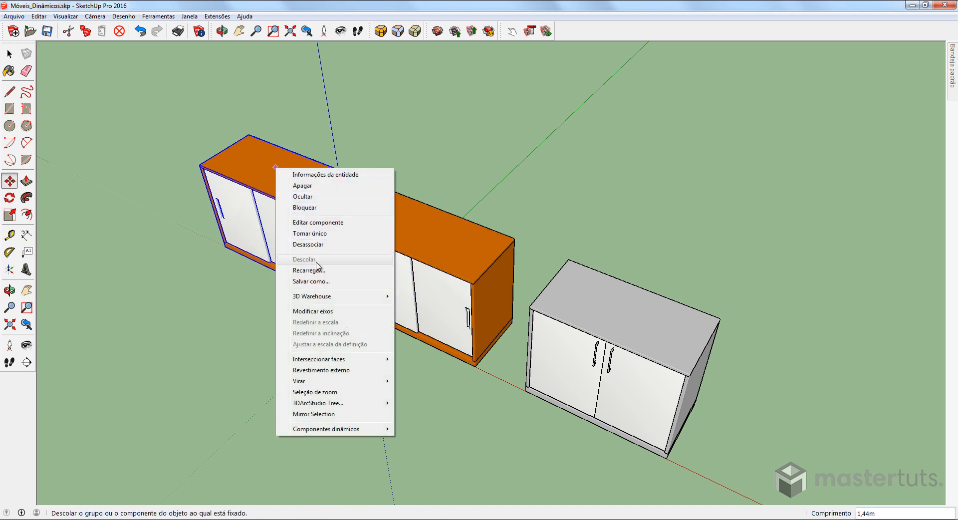
{"action": "left_click", "coordinate": [299, 260]}
{"action": "left_click", "coordinate": [273, 346]}
{"action": "left_click", "coordinate": [313, 178]}
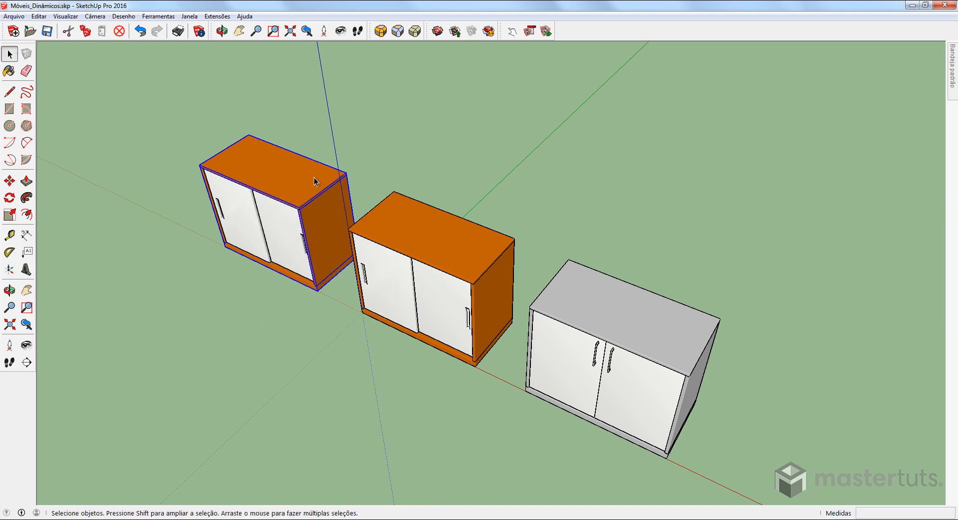
Step: Move the orange carcass away from the doors and back panel of the exploded copy and undo the move
{"action": "key", "text": "m"}
{"action": "left_click", "coordinate": [293, 327]}
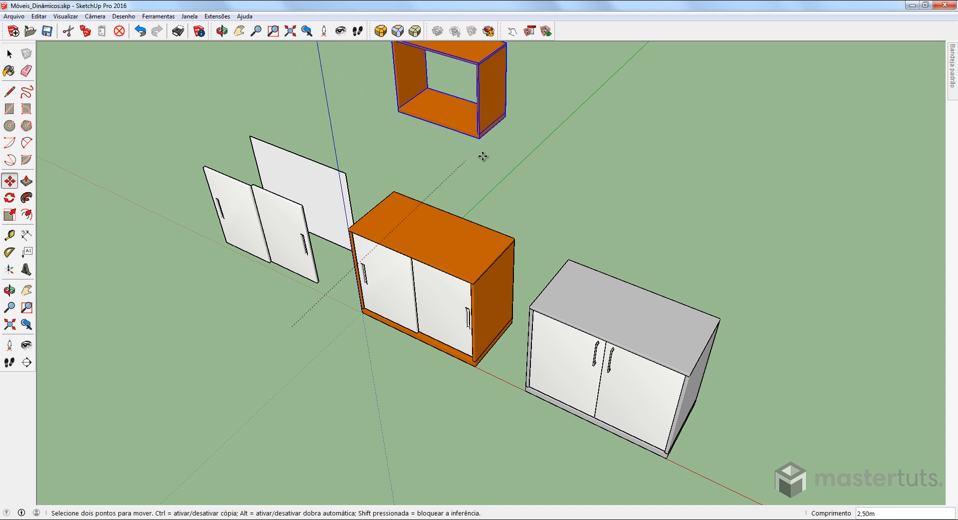
{"action": "scroll", "coordinate": [468, 191], "scroll_direction": "down", "scroll_amount": 4}
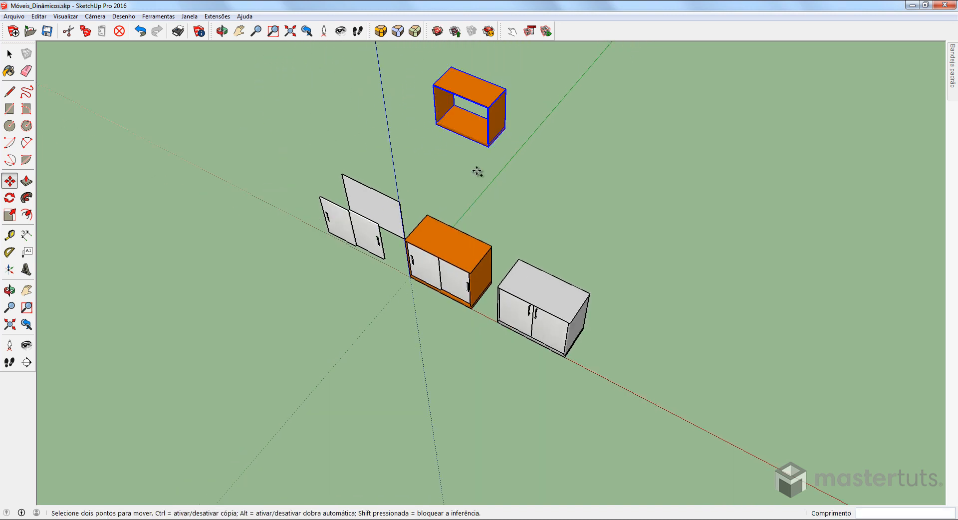
{"action": "key", "text": "ctrl+z"}
Step: Delete all parts of the exploded cabinet copy
{"action": "key", "text": "space"}
{"action": "left_click_drag", "start_coordinate": [288, 133], "coordinate": [409, 313]}
{"action": "right_click", "coordinate": [394, 215]}
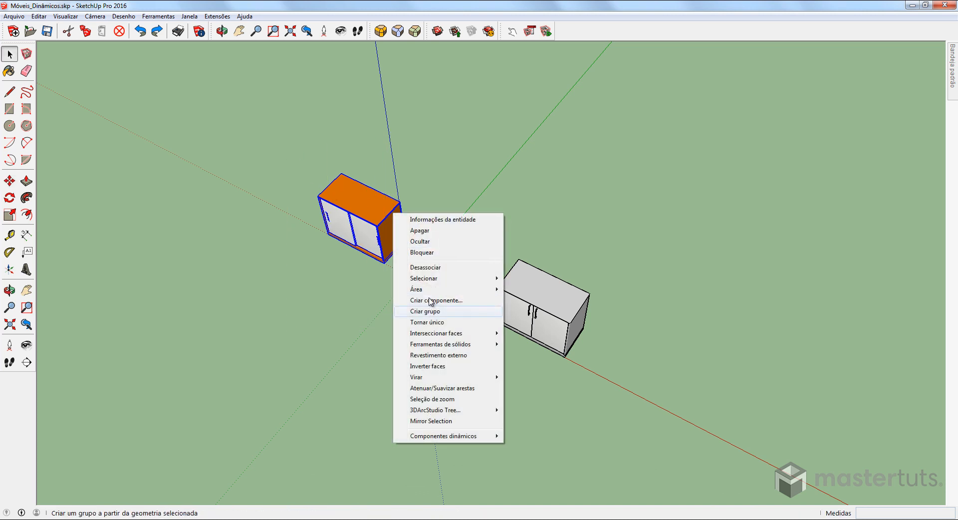
{"action": "left_click", "coordinate": [453, 163]}
{"action": "left_click", "coordinate": [440, 164]}
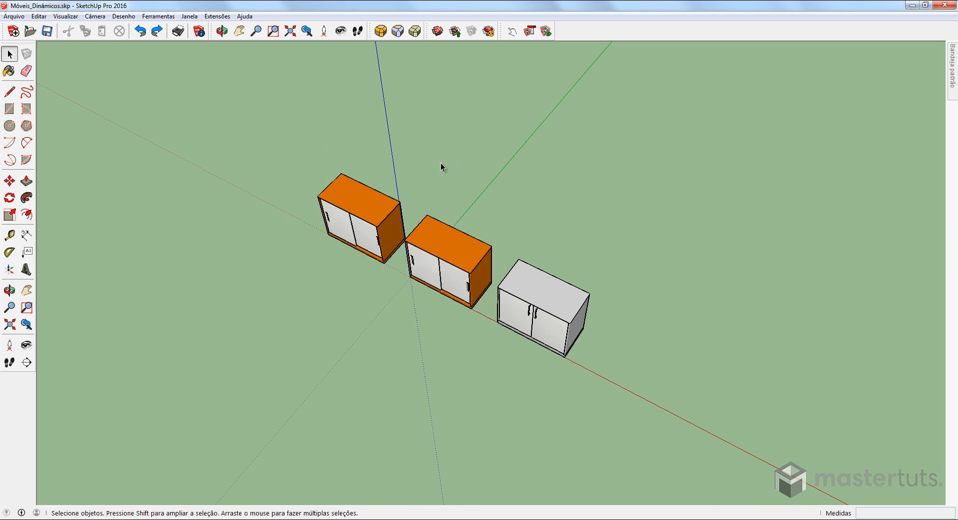
{"action": "left_click_drag", "start_coordinate": [285, 124], "coordinate": [420, 322]}
{"action": "key", "text": "Delete"}
Step: Examine the sliding doors and body of the orange cabinet, up close and beside the grey one
{"action": "middle_click_drag", "start_coordinate": [419, 322], "coordinate": [456, 100]}
{"action": "scroll", "coordinate": [450, 271], "scroll_direction": "up", "scroll_amount": 2}
{"action": "scroll", "coordinate": [450, 270], "scroll_direction": "up", "scroll_amount": 1}
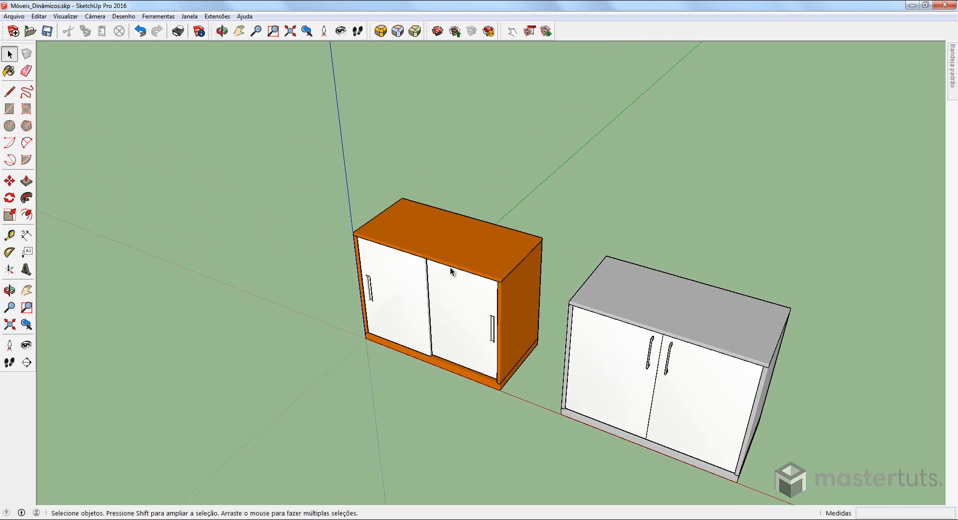
{"action": "middle_click_drag", "start_coordinate": [505, 300], "coordinate": [458, 220]}
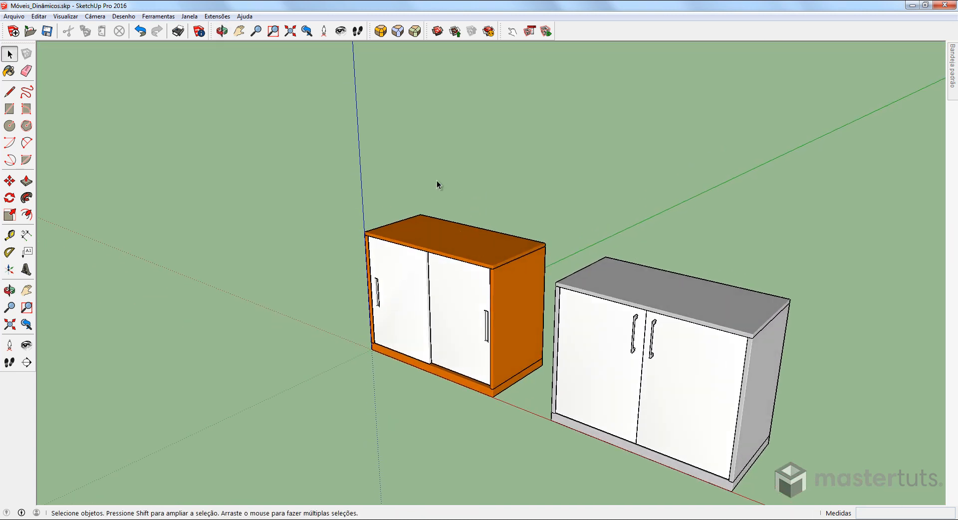
{"action": "scroll", "coordinate": [415, 319], "scroll_direction": "up", "scroll_amount": 3}
{"action": "middle_click_drag", "start_coordinate": [415, 319], "coordinate": [423, 359]}
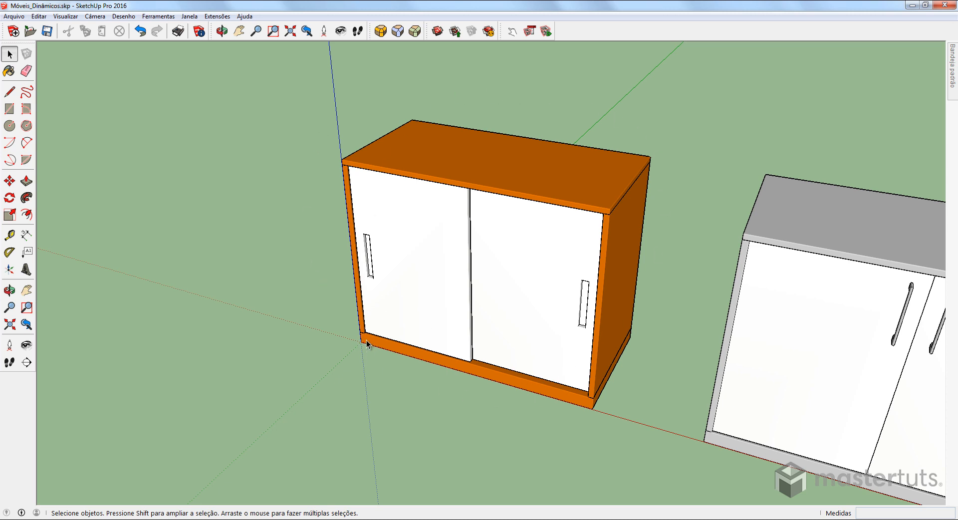
{"action": "middle_click_drag", "start_coordinate": [429, 327], "coordinate": [550, 311]}
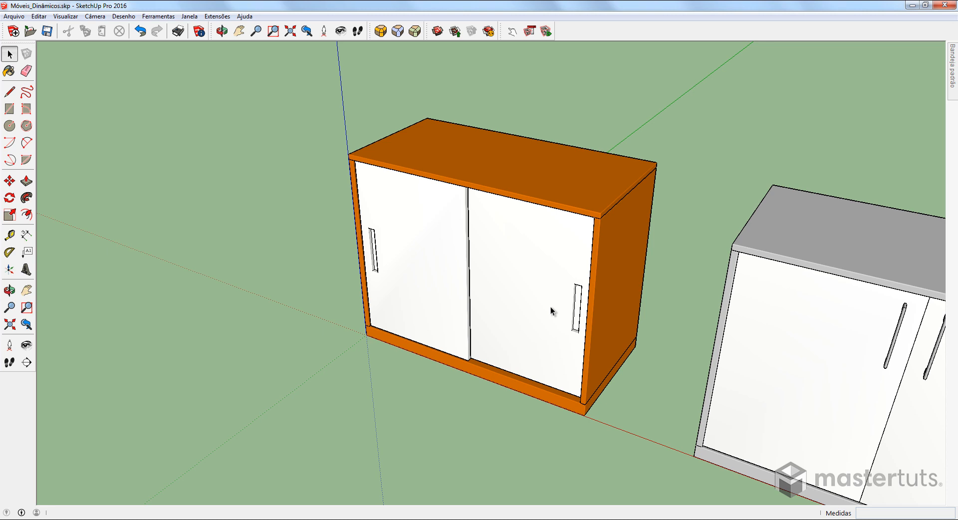
{"action": "scroll", "coordinate": [549, 306], "scroll_direction": "down", "scroll_amount": 4}
Step: Open the component attributes of the orange sliding-door cabinet
{"action": "left_click", "coordinate": [460, 273]}
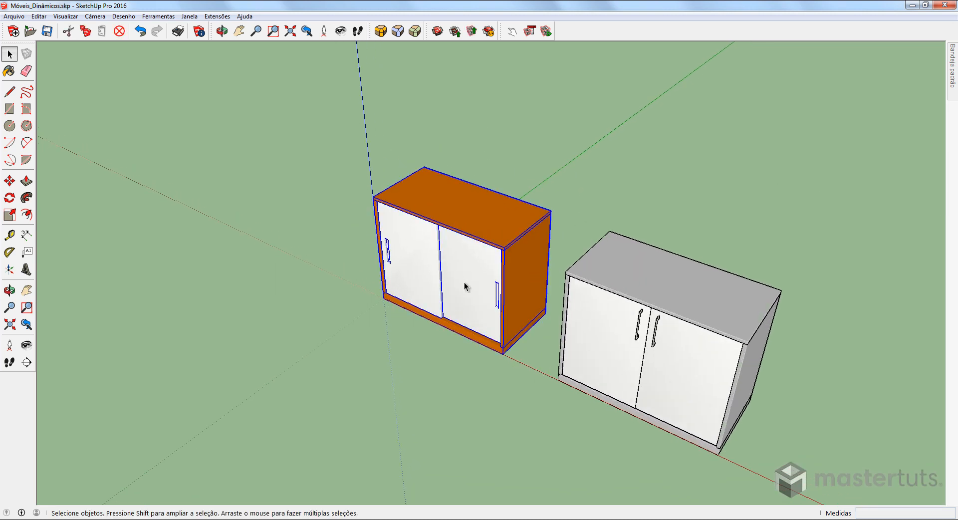
{"action": "scroll", "coordinate": [464, 282], "scroll_direction": "up", "scroll_amount": 4}
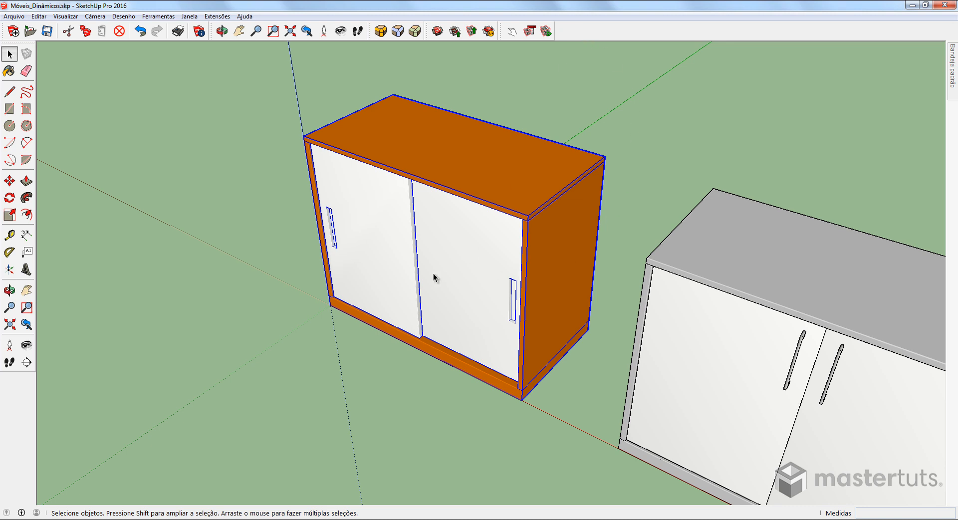
{"action": "left_click", "coordinate": [547, 32]}
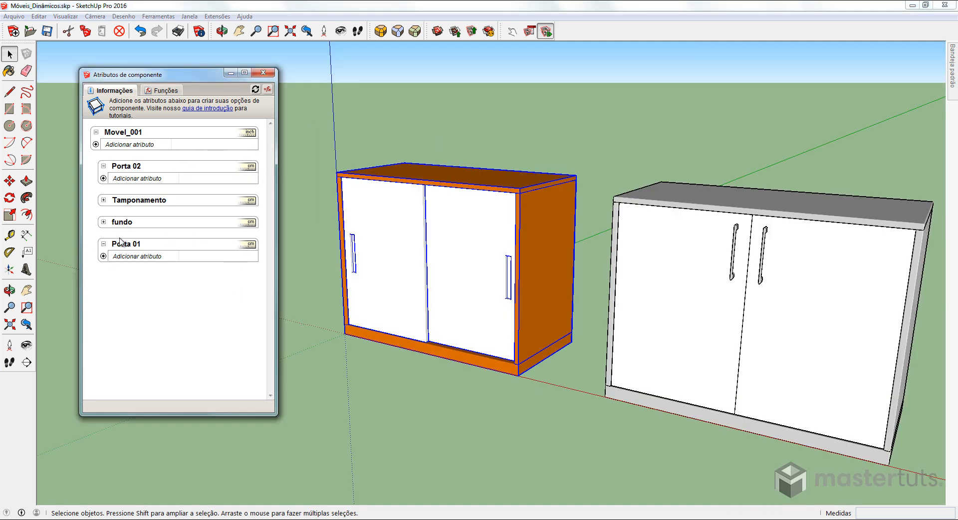
Step: Add the X position and onClick attributes to Porta 01 and set X to =2
{"action": "left_click", "coordinate": [104, 256]}
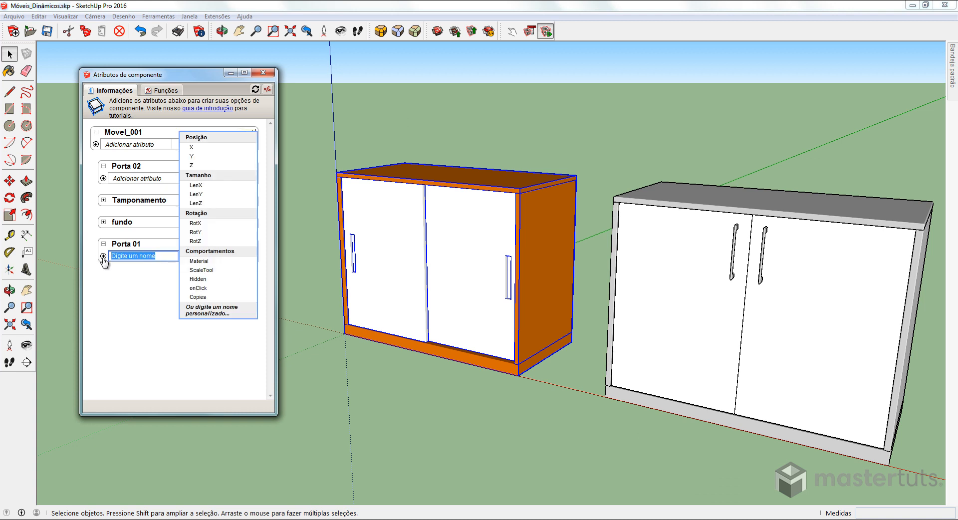
{"action": "left_click", "coordinate": [199, 148]}
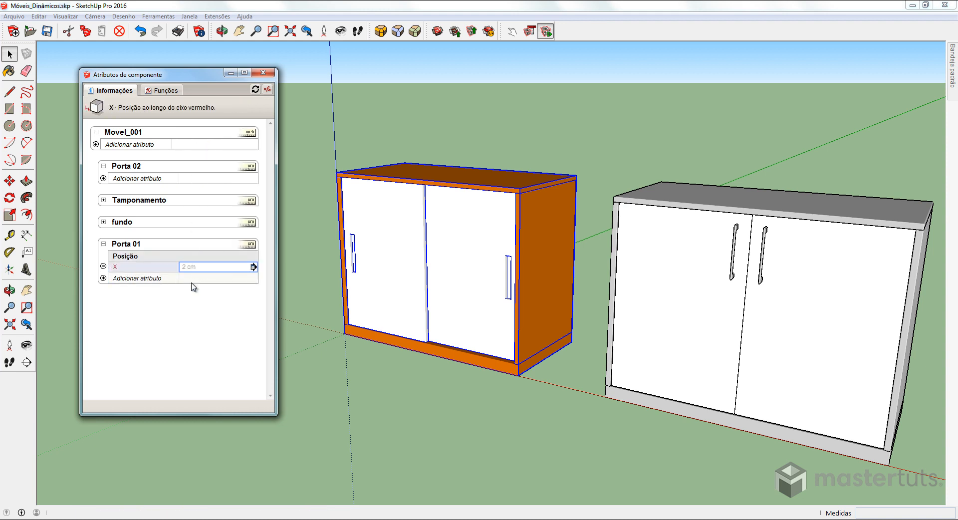
{"action": "left_click", "coordinate": [105, 279]}
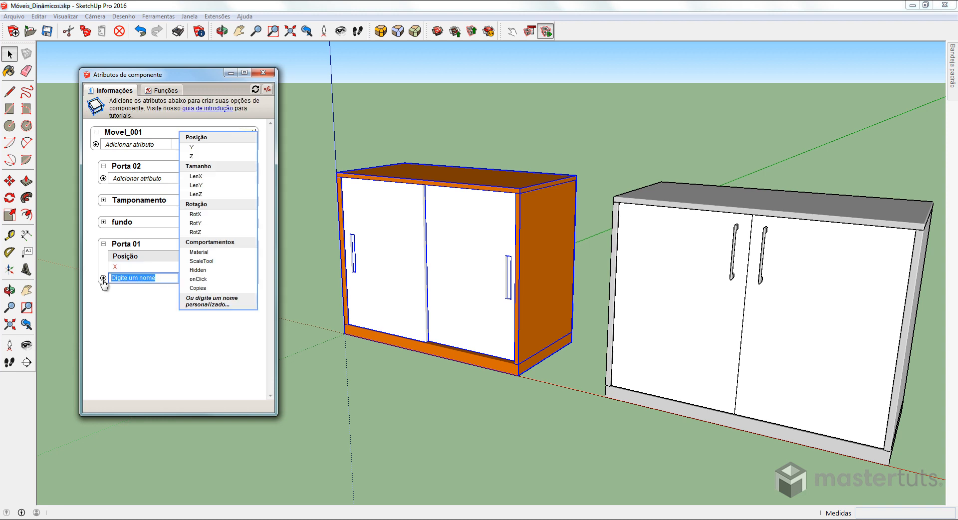
{"action": "left_click", "coordinate": [208, 280]}
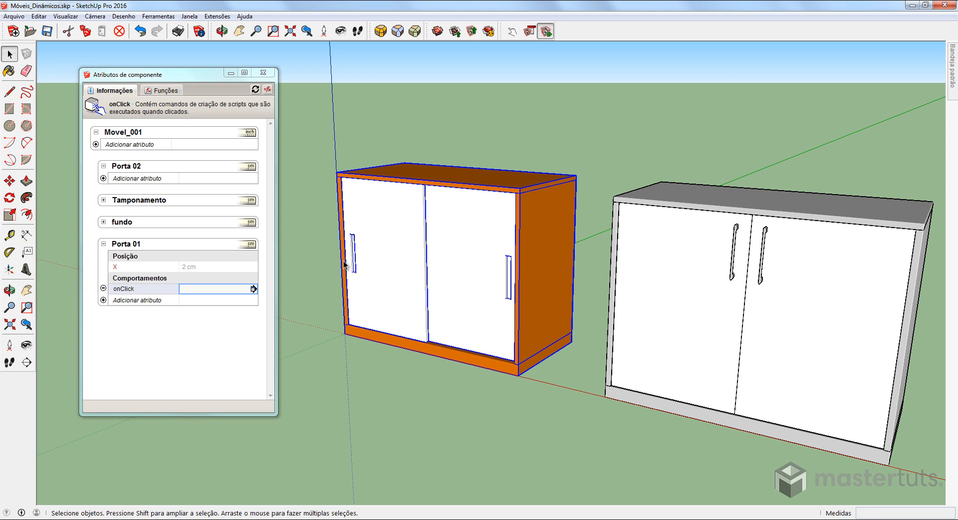
{"action": "left_click", "coordinate": [185, 268]}
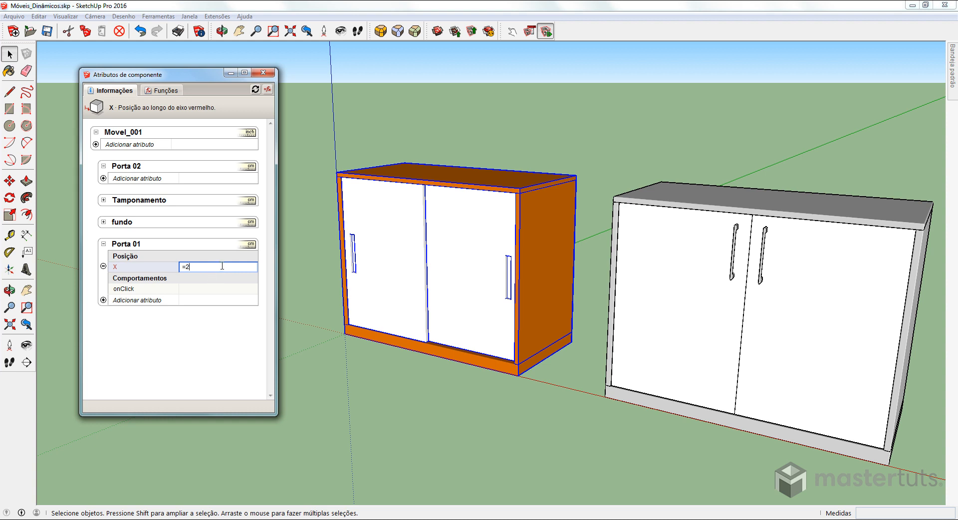
{"action": "key", "text": "Return"}
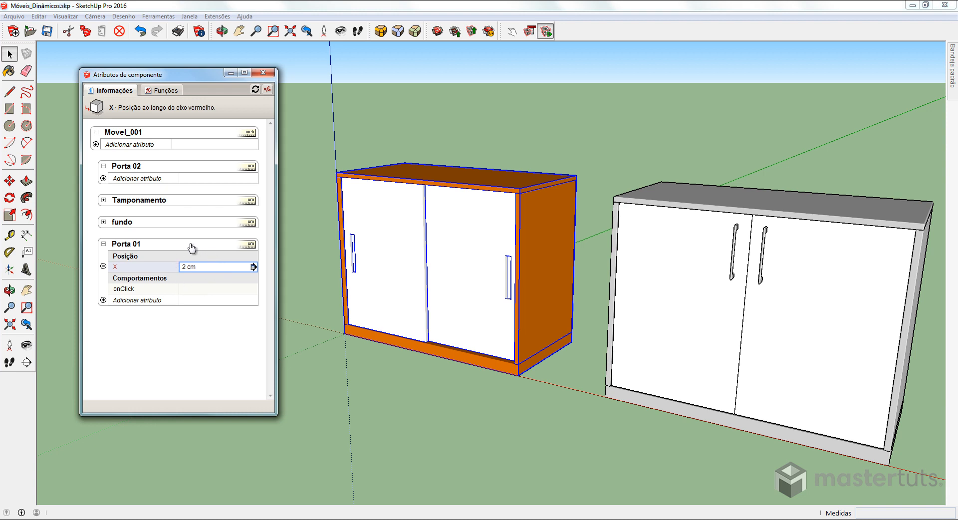
Step: Begin Porta 01's onClick formula with animate("X",
{"action": "left_click", "coordinate": [139, 293]}
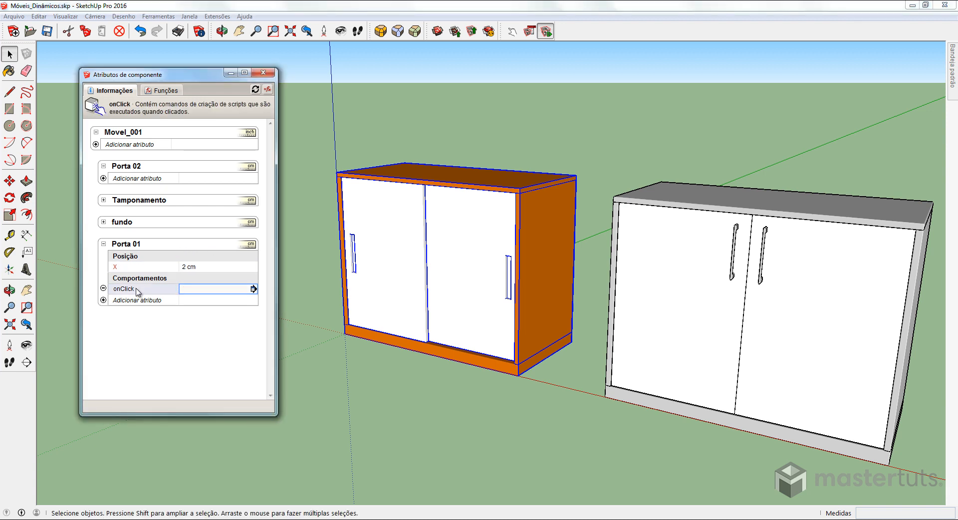
{"action": "left_click", "coordinate": [209, 288]}
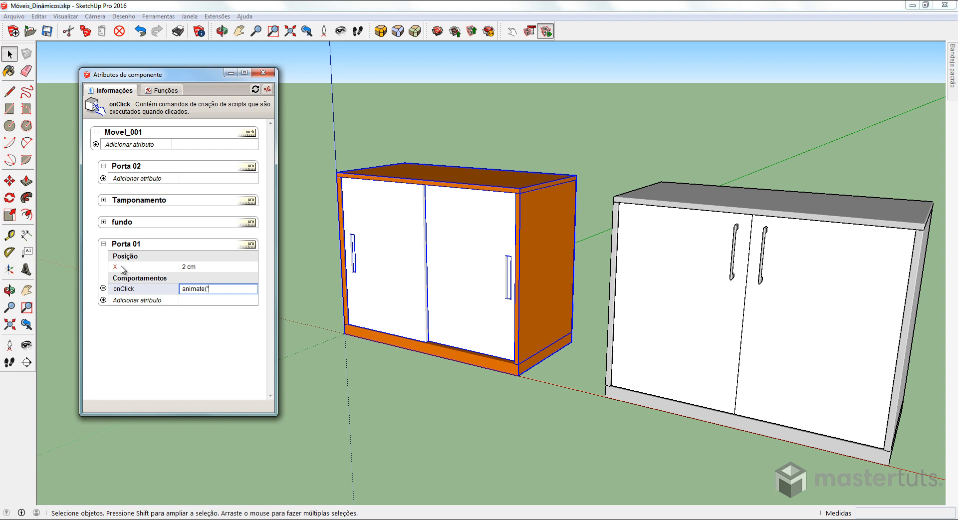
{"action": "type", "text": "X\","}
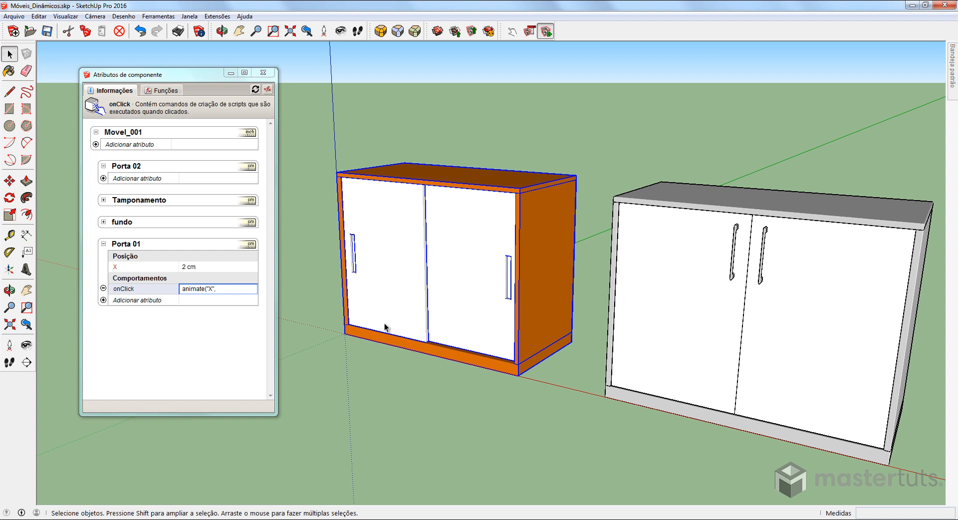
Step: Measure the width of the cabinet's front sliding door along its lower edge
{"action": "left_click", "coordinate": [10, 236]}
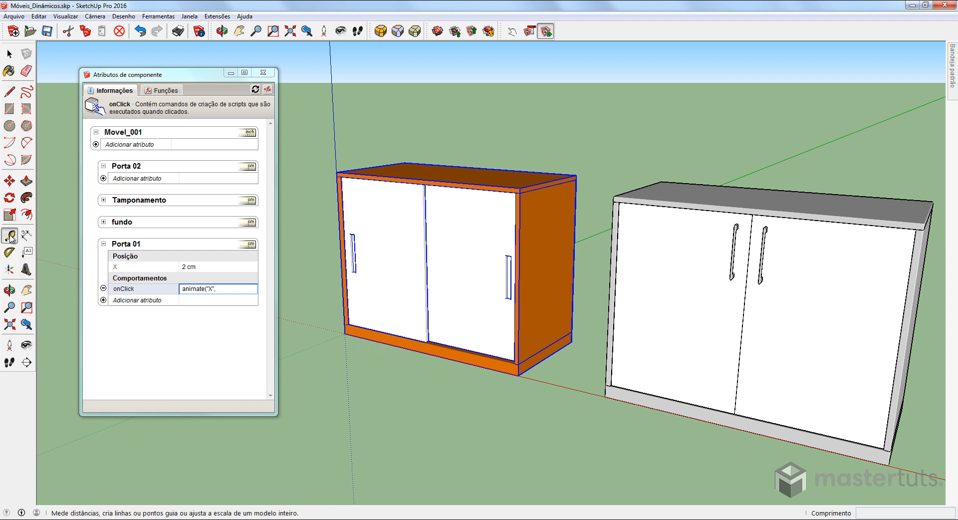
{"action": "left_click", "coordinate": [348, 325]}
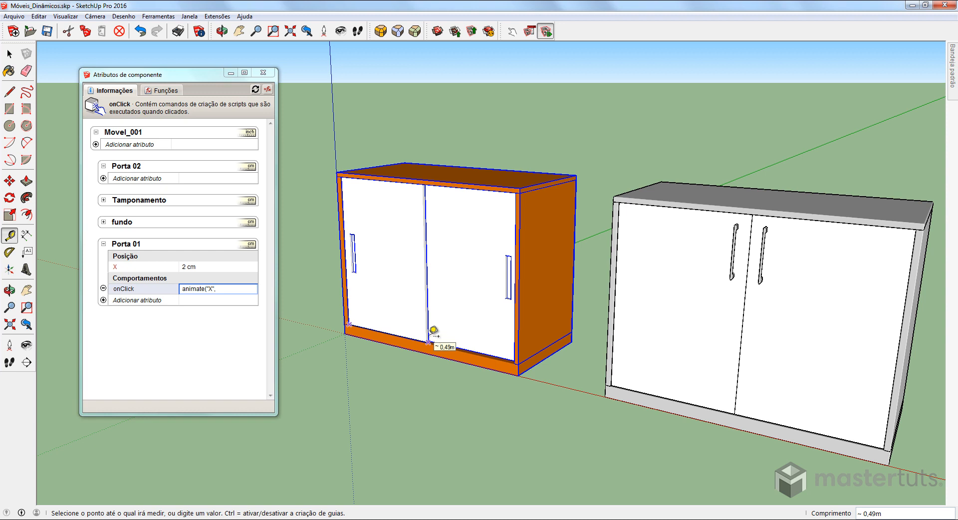
{"action": "key", "text": "Escape"}
{"action": "key", "text": "space"}
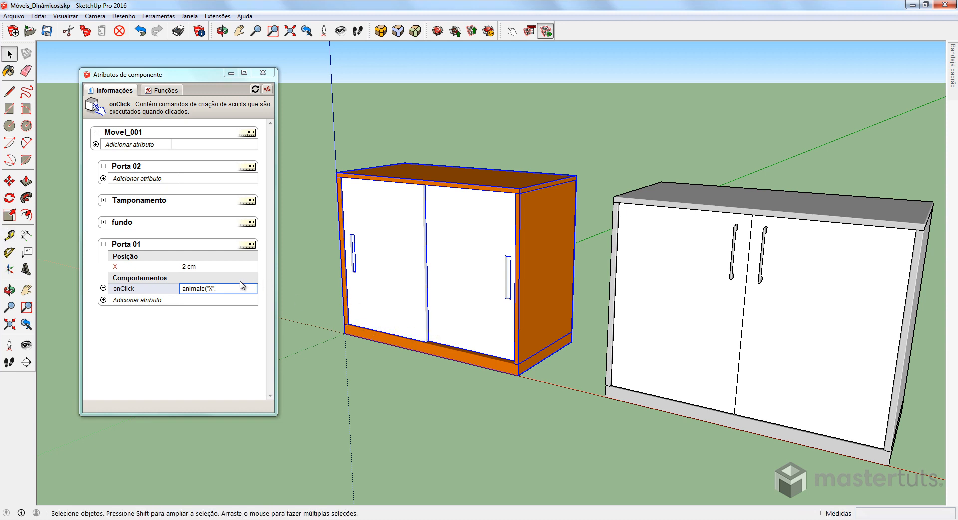
Step: Complete Porta 01's onClick formula as animate("X",40,2) and test the door by sliding it open and closed with the Interact tool
{"action": "left_click", "coordinate": [225, 288]}
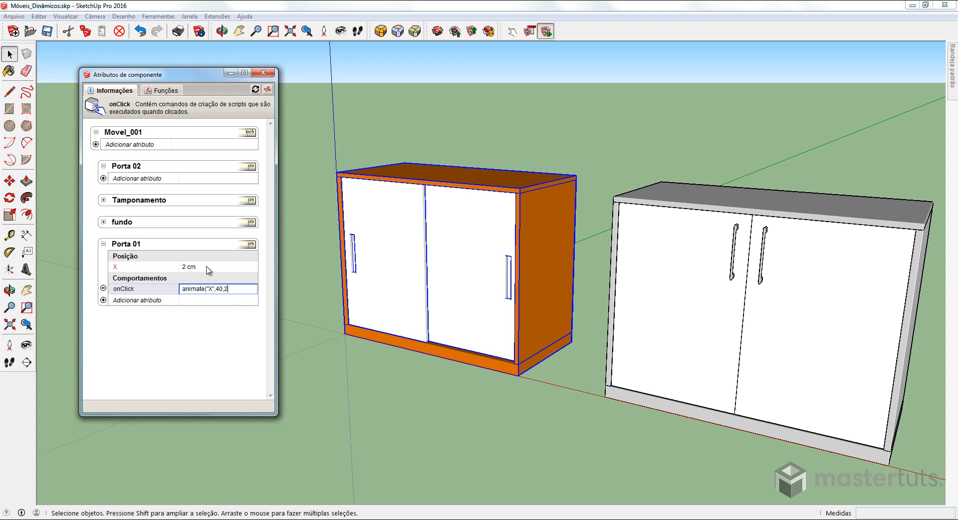
{"action": "type", "text": ")"}
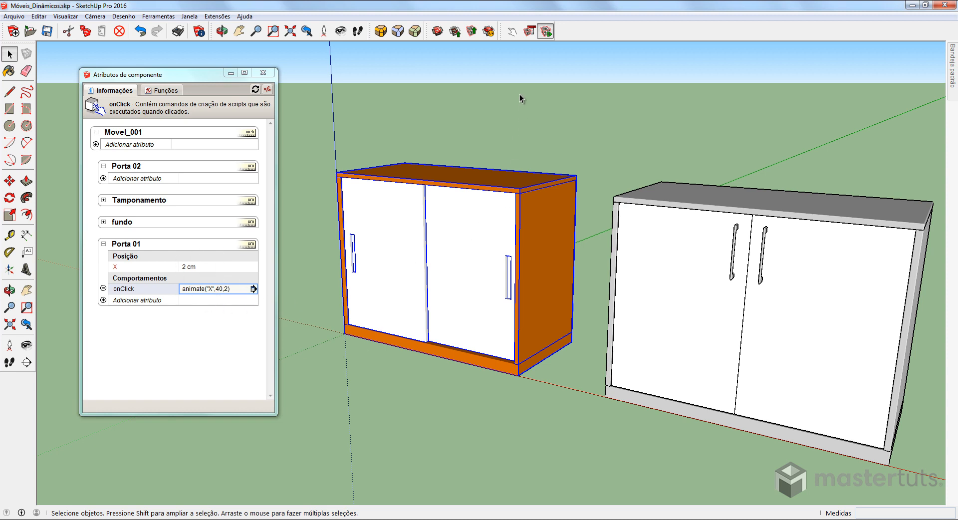
{"action": "left_click", "coordinate": [512, 32]}
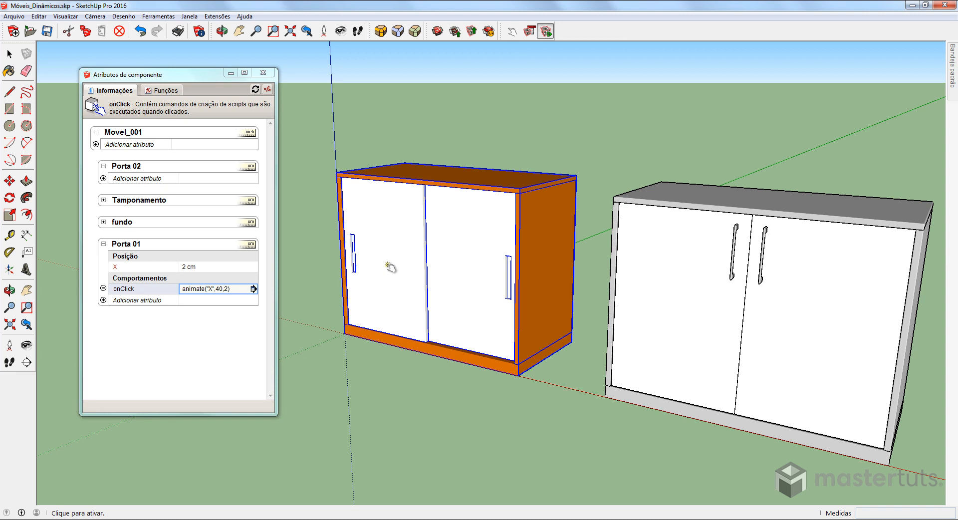
{"action": "left_click", "coordinate": [383, 260]}
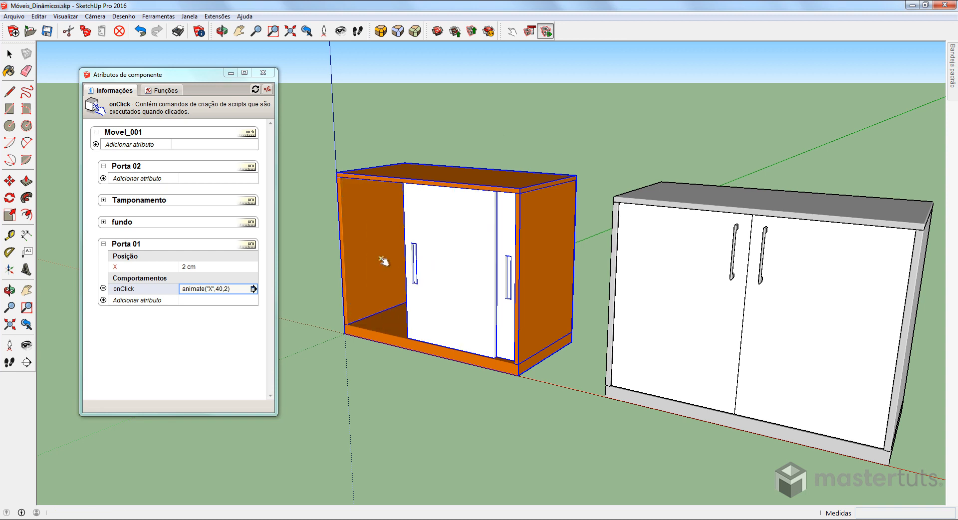
{"action": "left_click", "coordinate": [437, 294]}
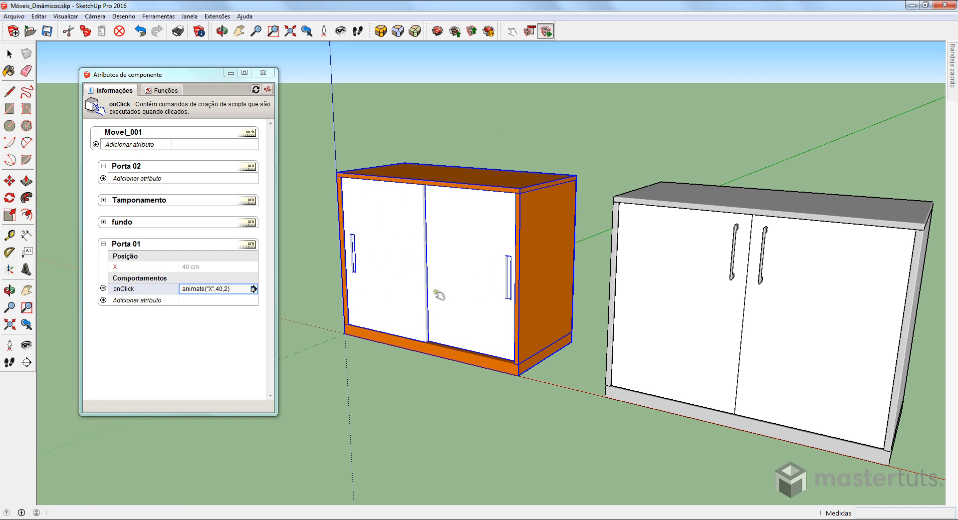
{"action": "left_click", "coordinate": [408, 276]}
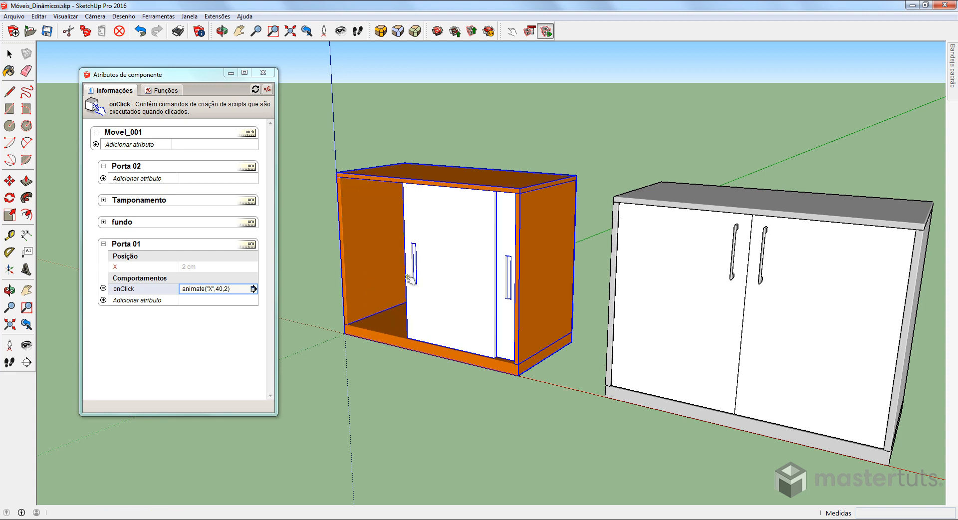
{"action": "left_click", "coordinate": [440, 303]}
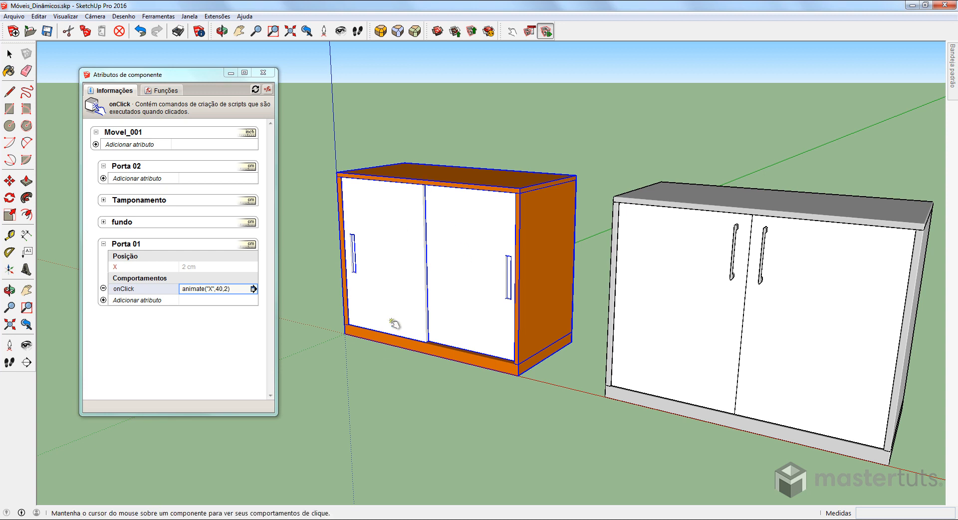
Step: Change Porta 01's onClick formula to animateslow("X",40,2) and test the slower sliding by opening and closing the door
{"action": "left_click", "coordinate": [204, 290]}
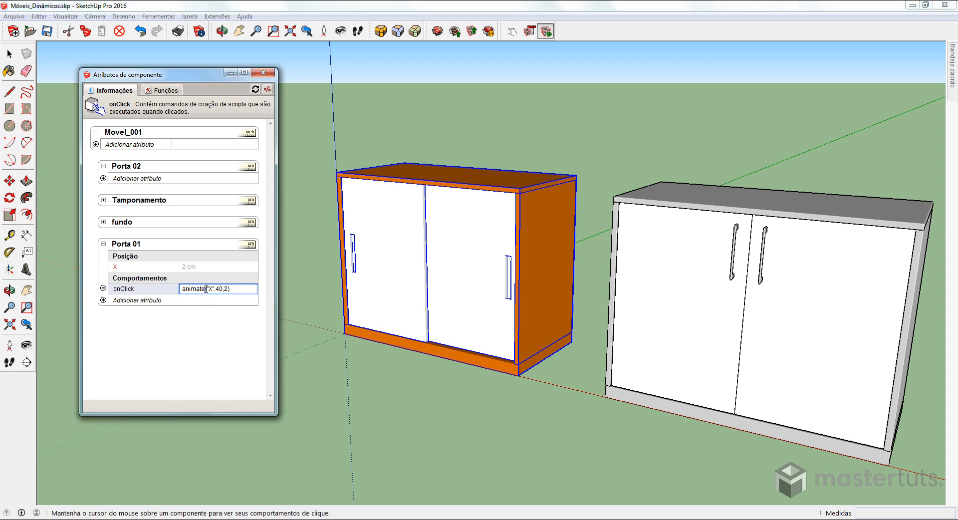
{"action": "type", "text": "slow"}
{"action": "key", "text": "Return"}
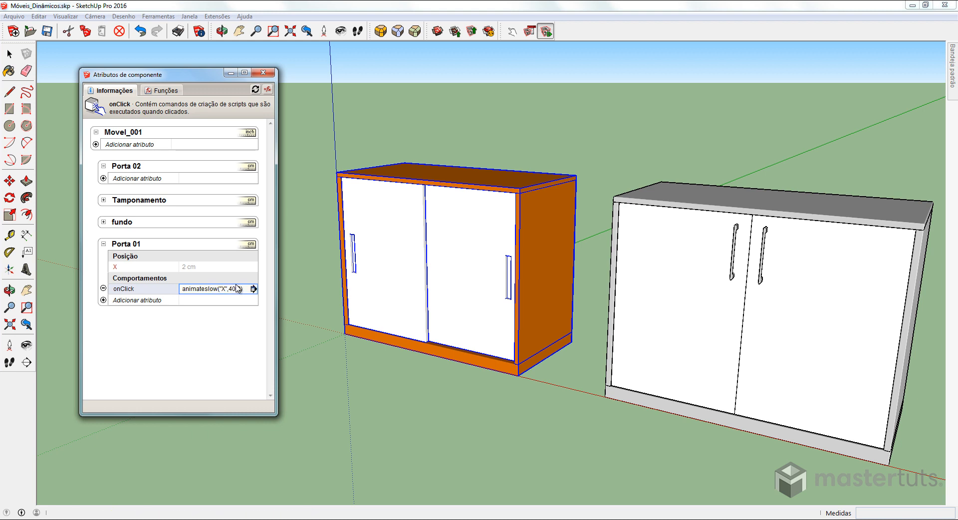
{"action": "left_click", "coordinate": [386, 269]}
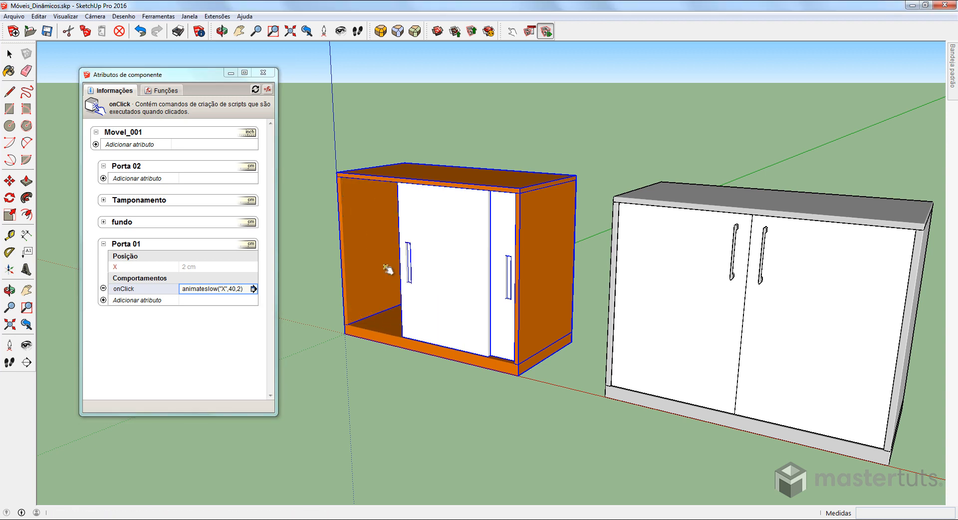
{"action": "left_click", "coordinate": [446, 281]}
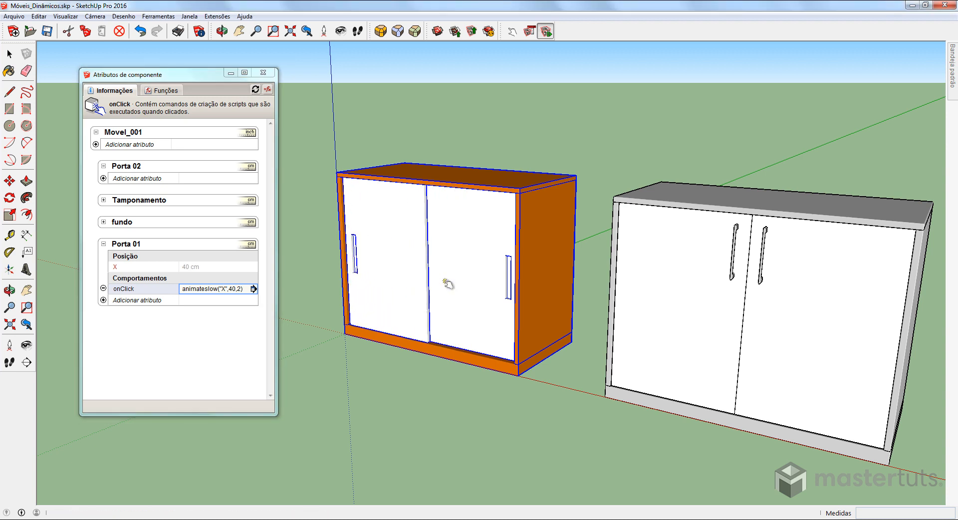
{"action": "left_click", "coordinate": [420, 282]}
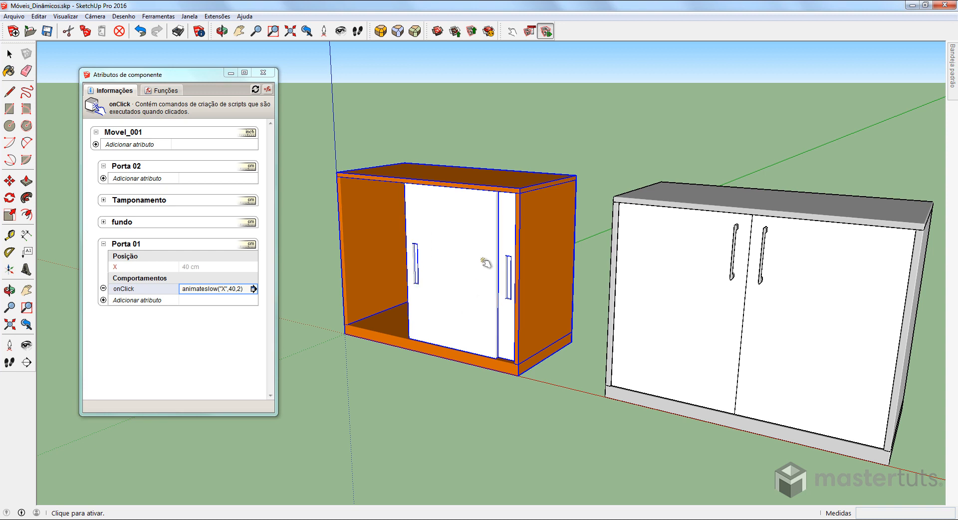
{"action": "left_click", "coordinate": [475, 285]}
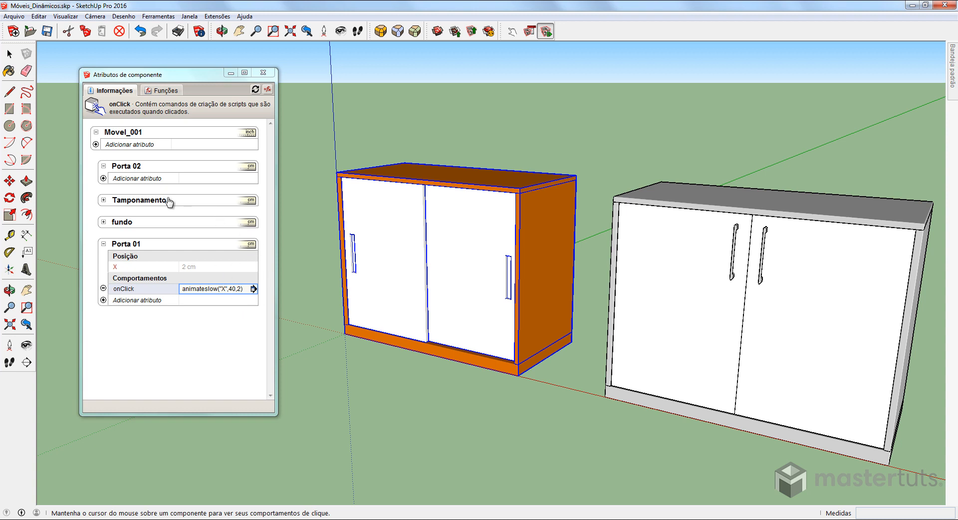
Step: Add the X position attribute to Porta 02 and set it to 50 cm
{"action": "left_click", "coordinate": [103, 178]}
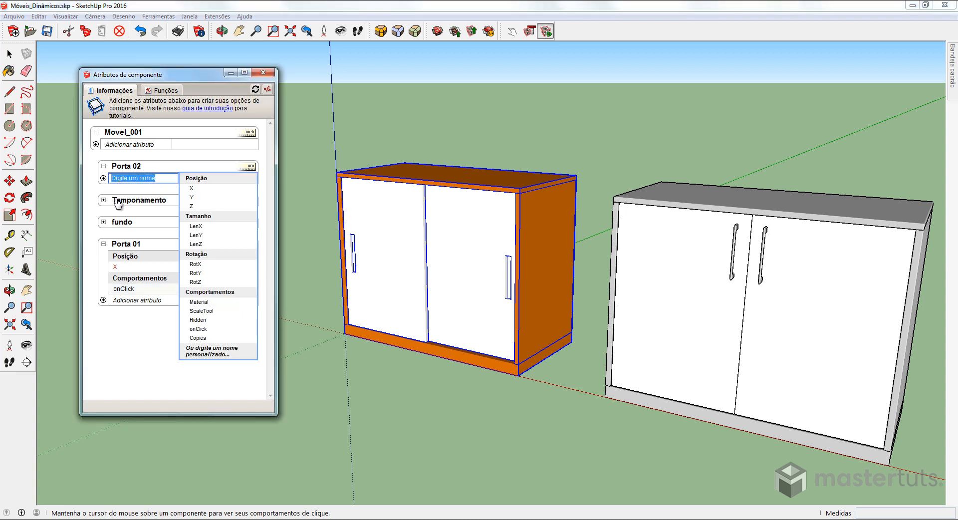
{"action": "left_click", "coordinate": [191, 189]}
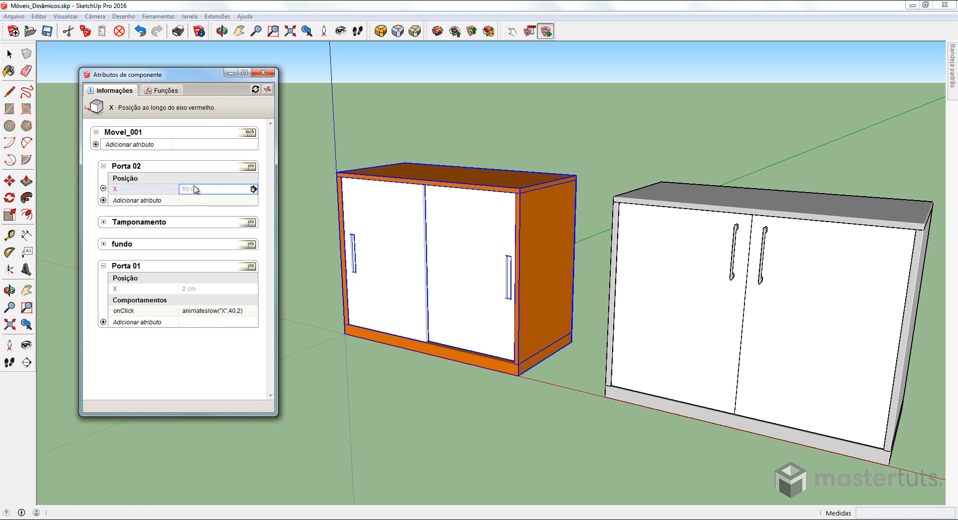
{"action": "left_click", "coordinate": [187, 190]}
{"action": "left_click", "coordinate": [182, 189]}
{"action": "type", "text": "=50 cm"}
{"action": "double_click", "coordinate": [195, 190]}
{"action": "key", "text": "Return"}
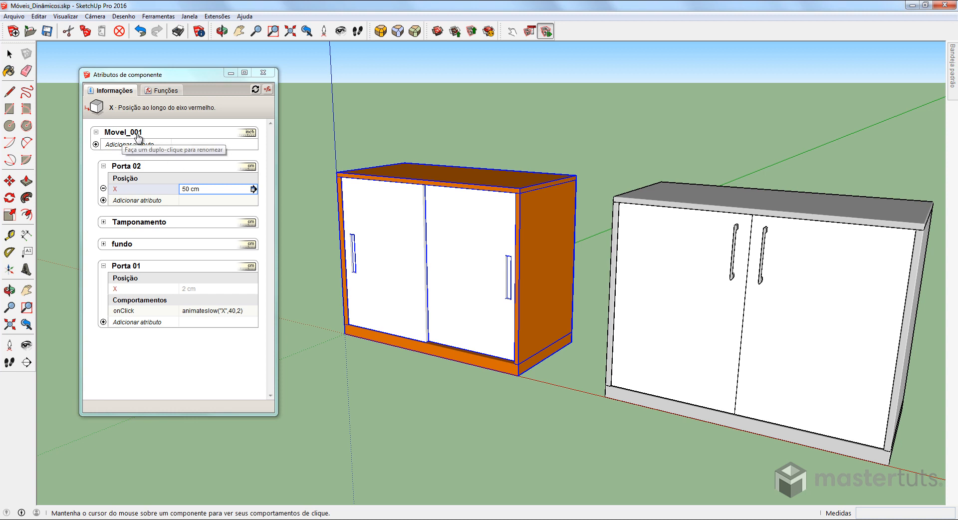
Step: Add the onClick attribute to Porta 02 and reuse Porta 01's formula, edited to animateslow("X",40,50)
{"action": "left_click", "coordinate": [103, 200]}
{"action": "left_click", "coordinate": [198, 342]}
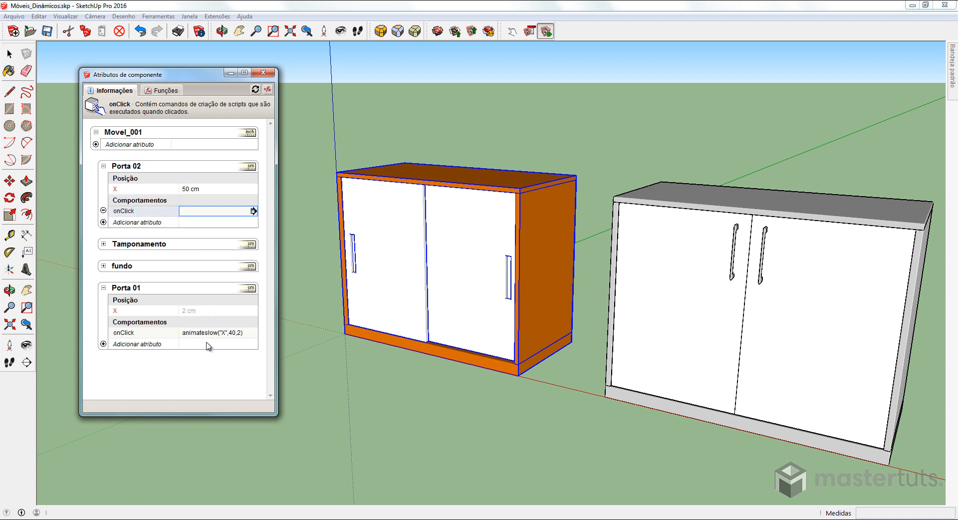
{"action": "left_click", "coordinate": [242, 333]}
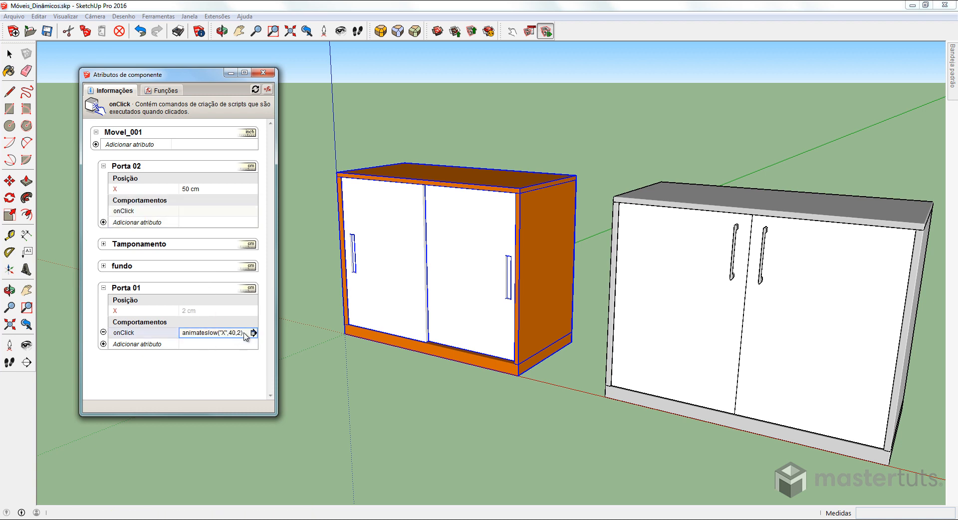
{"action": "left_click_drag", "start_coordinate": [244, 333], "coordinate": [168, 329]}
{"action": "key", "text": "ctrl+c"}
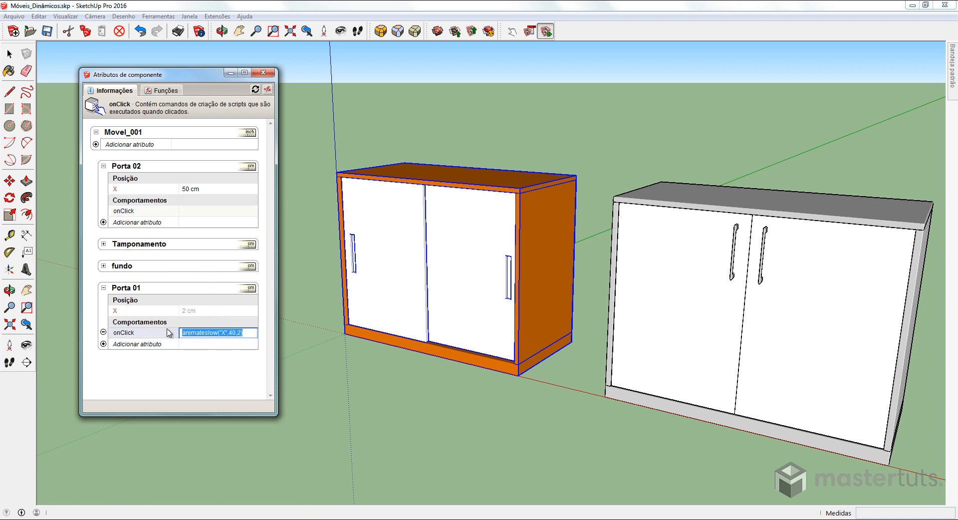
{"action": "left_click", "coordinate": [195, 211]}
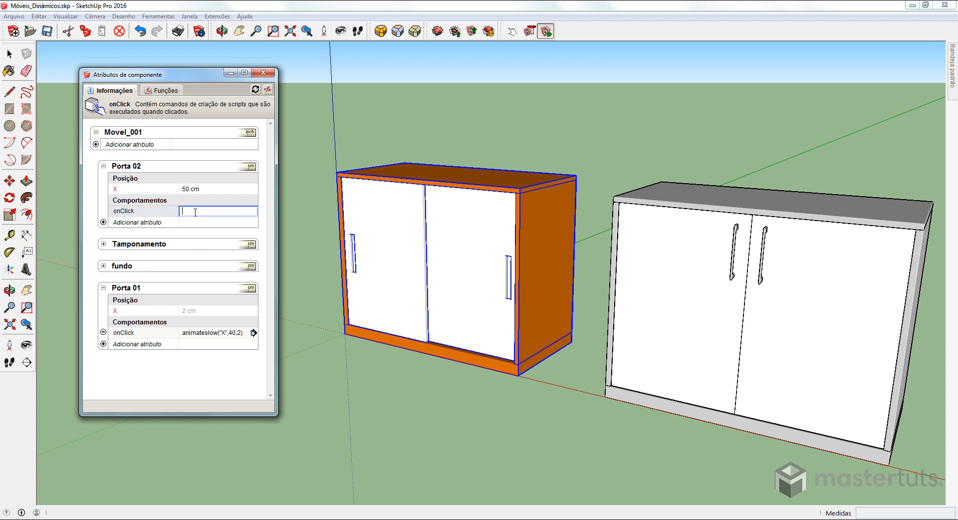
{"action": "key", "text": "ctrl+v"}
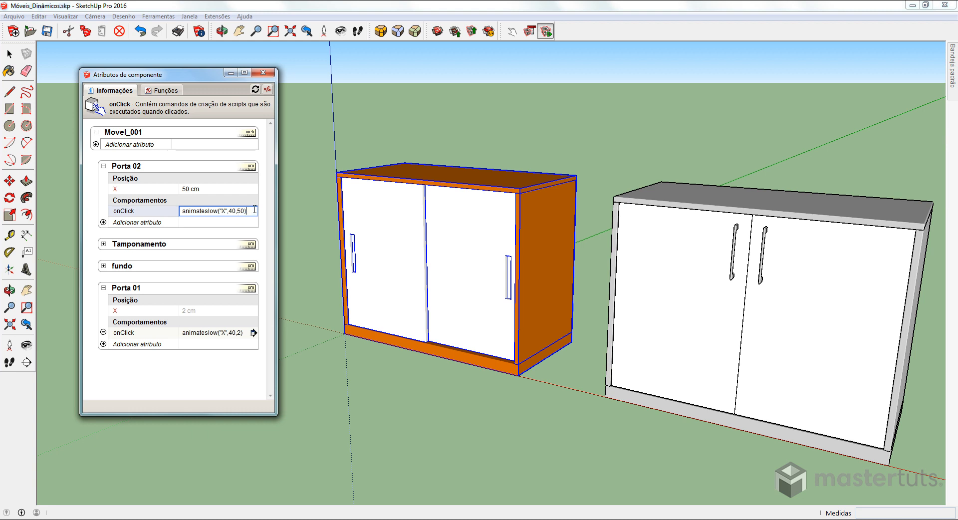
{"action": "key", "text": "Return"}
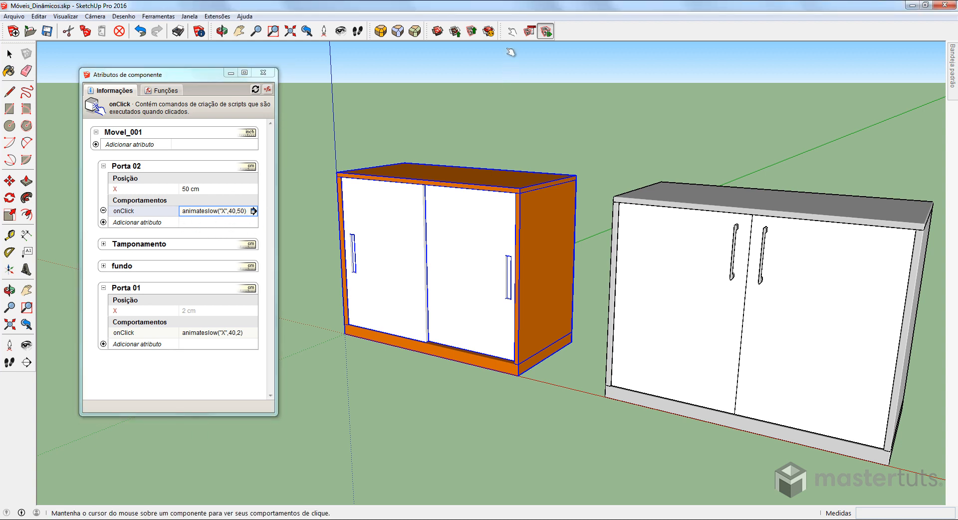
Step: Test Porta 02's sliding animation by opening and closing the door several times
{"action": "left_click", "coordinate": [482, 287]}
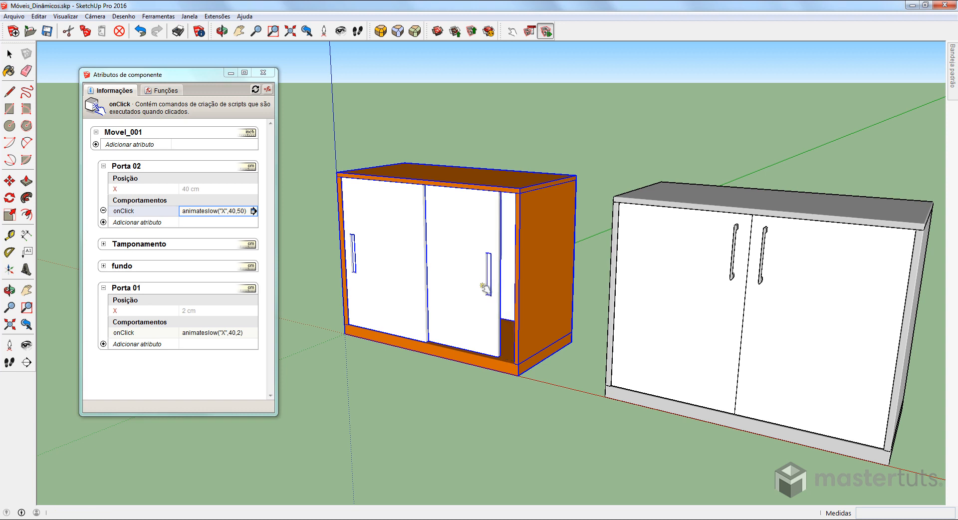
{"action": "left_click", "coordinate": [483, 294]}
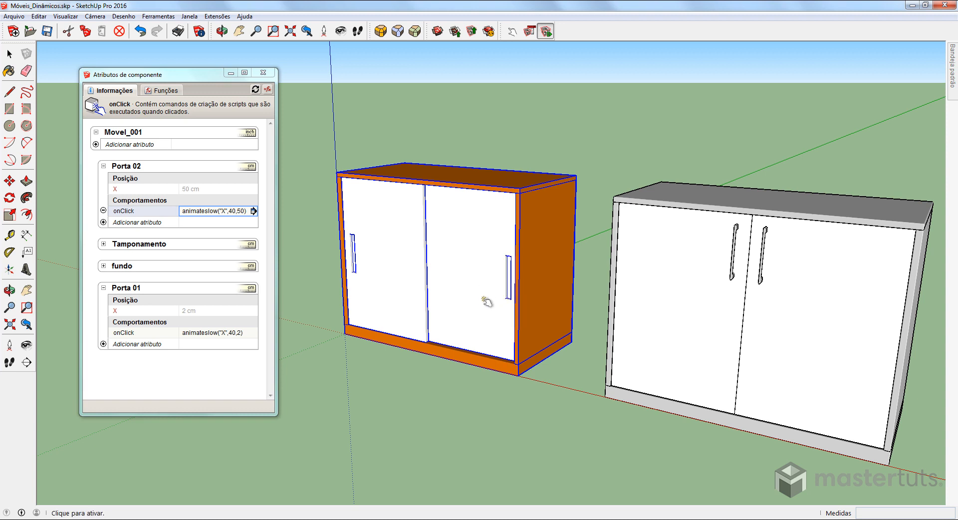
{"action": "left_click", "coordinate": [488, 272]}
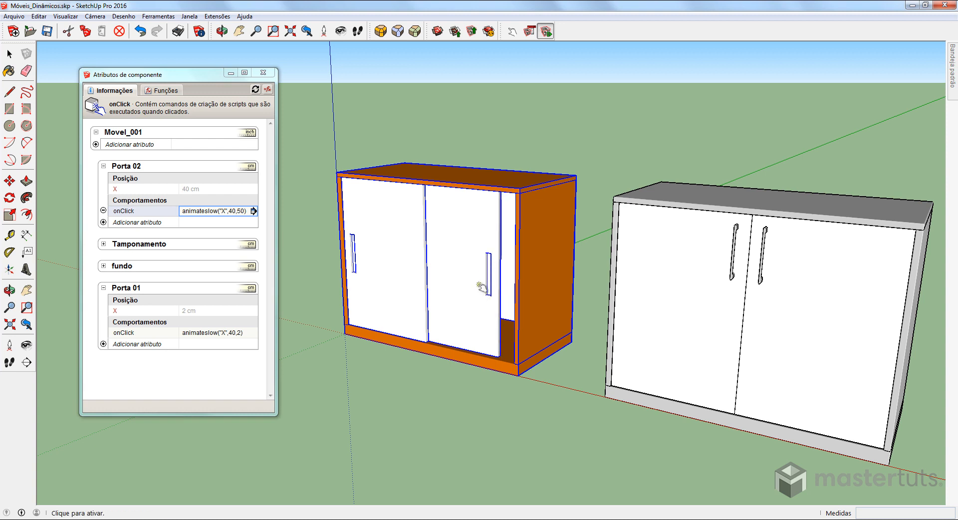
{"action": "left_click", "coordinate": [480, 286]}
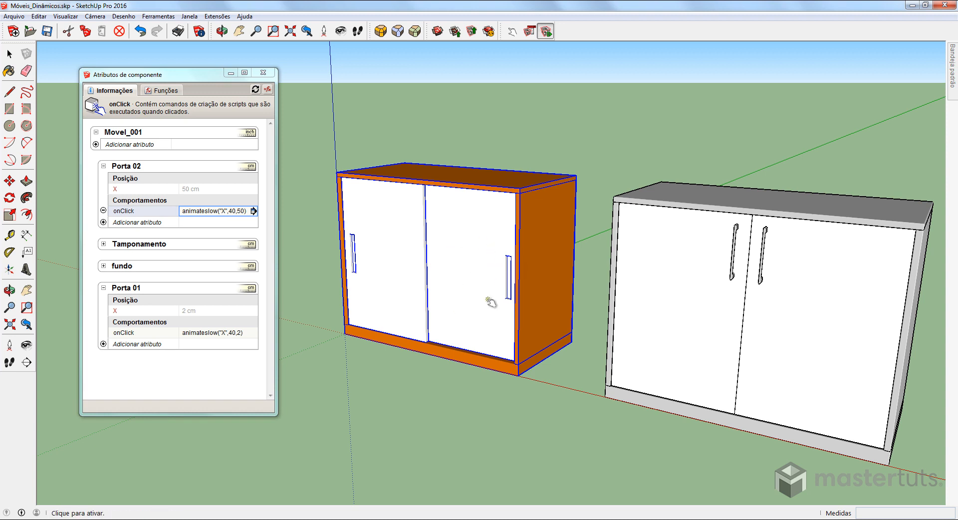
{"action": "left_click", "coordinate": [506, 290]}
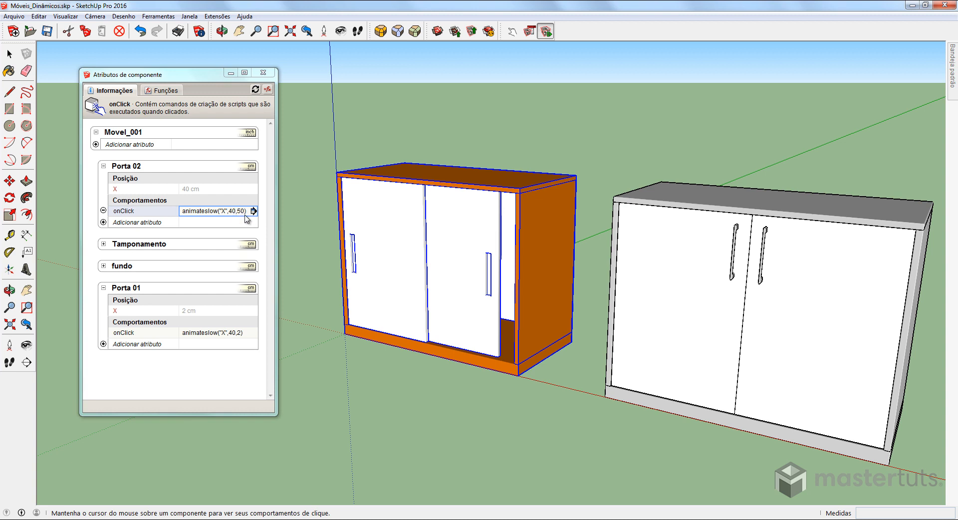
{"action": "left_click", "coordinate": [472, 275]}
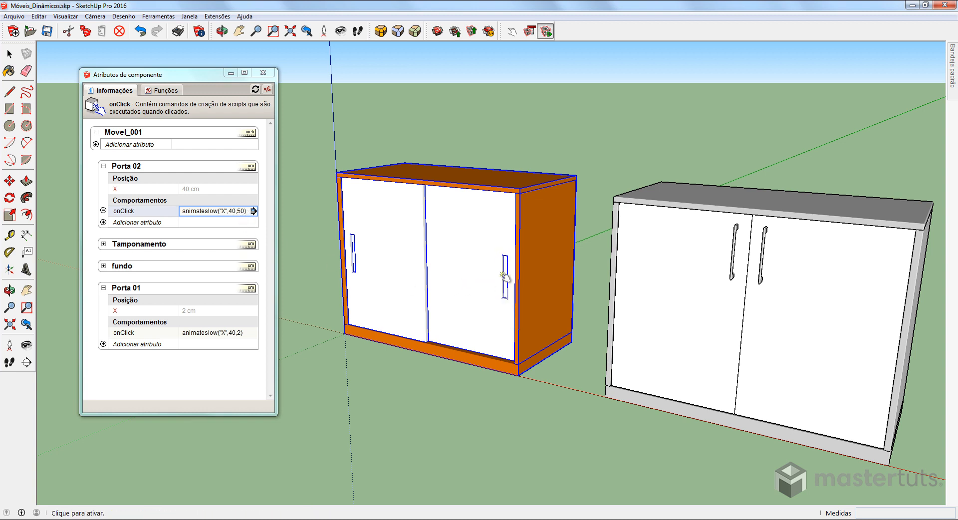
Step: Change Porta 02's onClick formula to animateslow("X",10,50) and test the sliding of both doors
{"action": "left_click", "coordinate": [231, 211]}
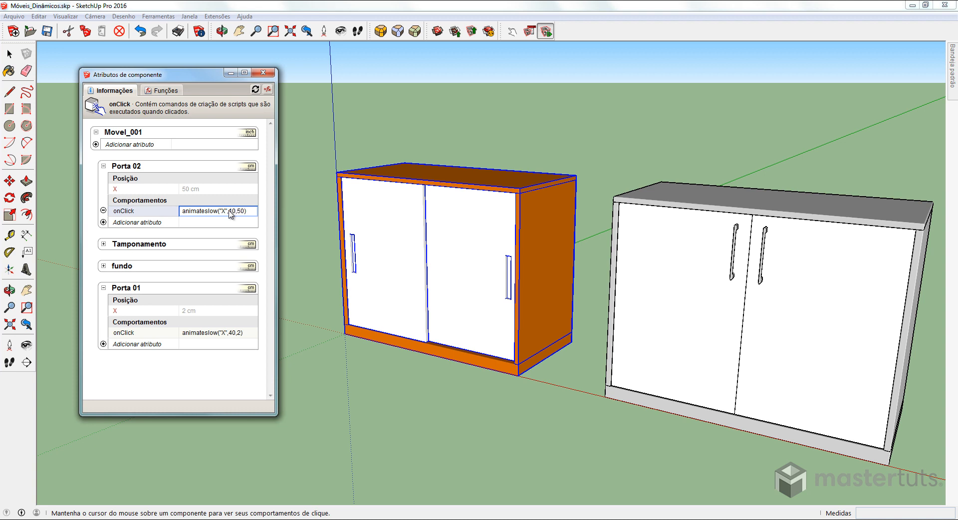
{"action": "left_click", "coordinate": [467, 263]}
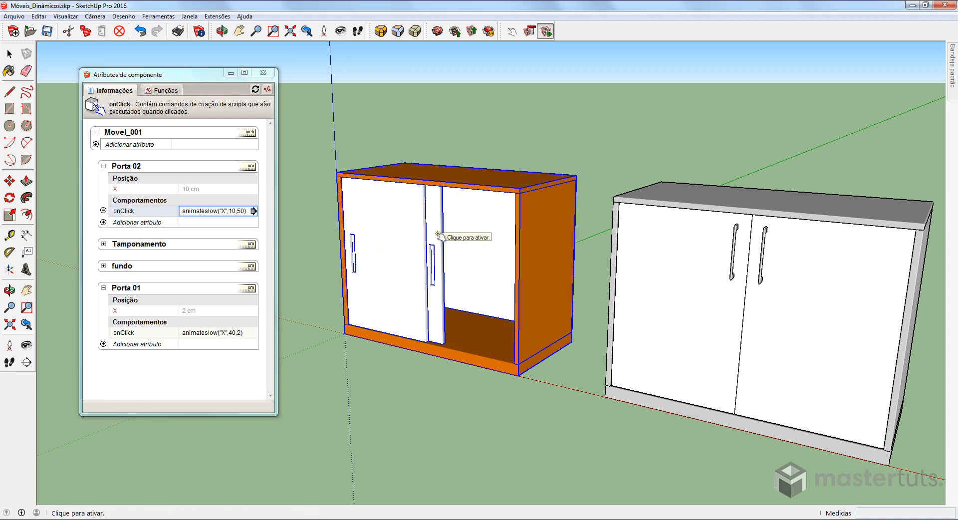
{"action": "left_click", "coordinate": [438, 234]}
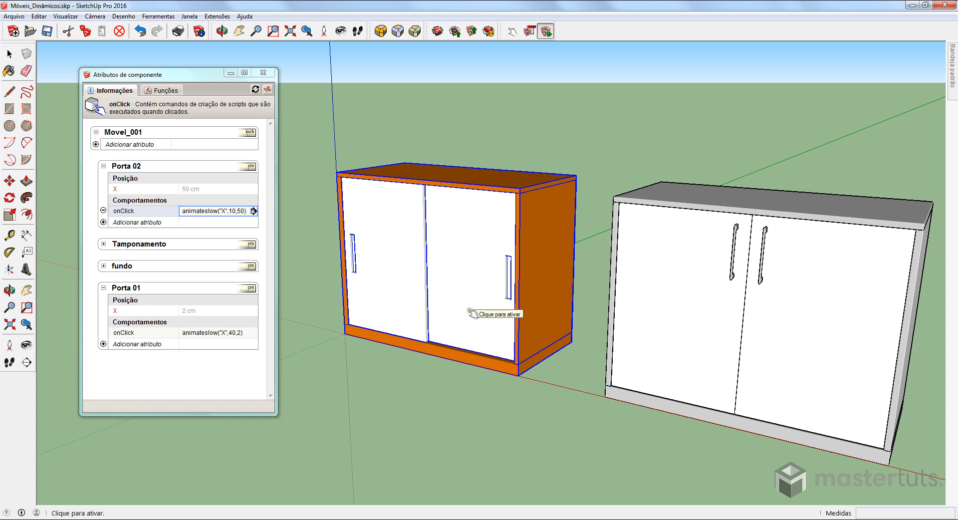
{"action": "left_click", "coordinate": [469, 310]}
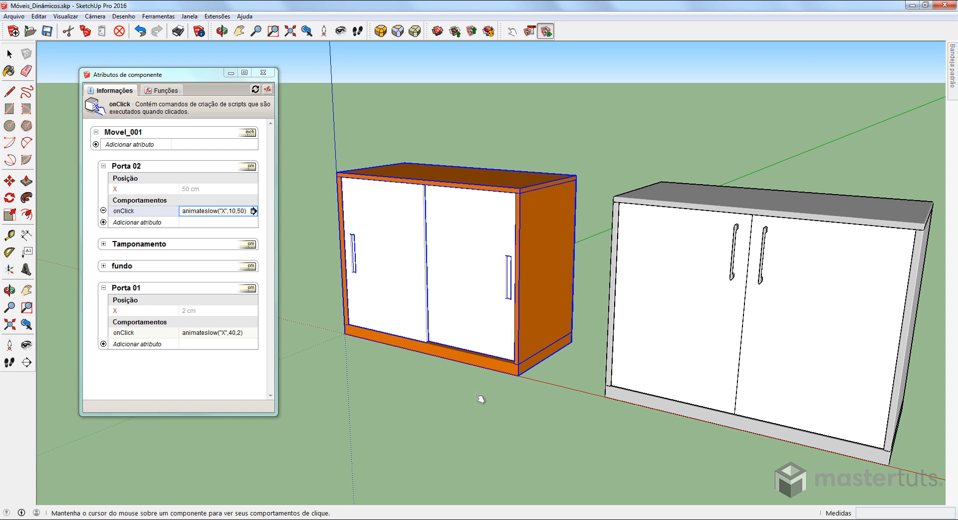
{"action": "left_click", "coordinate": [369, 274]}
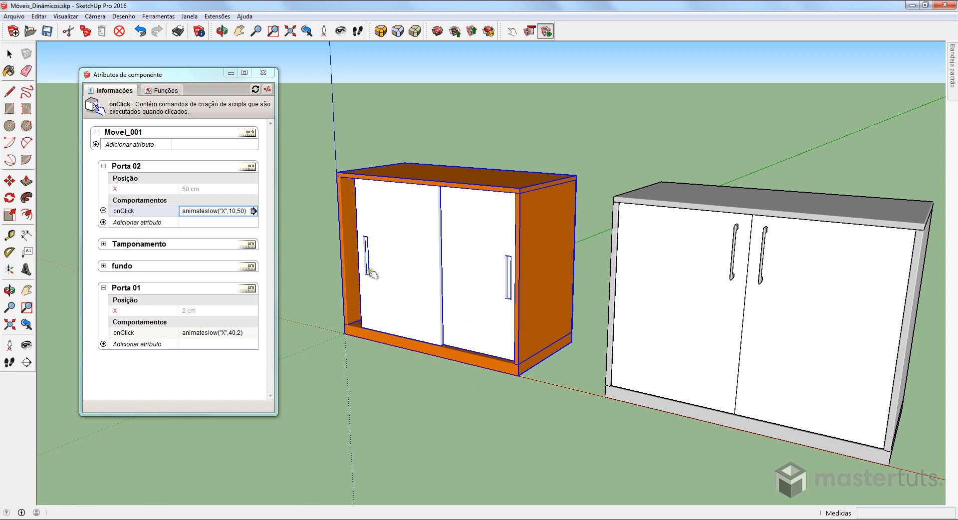
{"action": "left_click", "coordinate": [435, 269]}
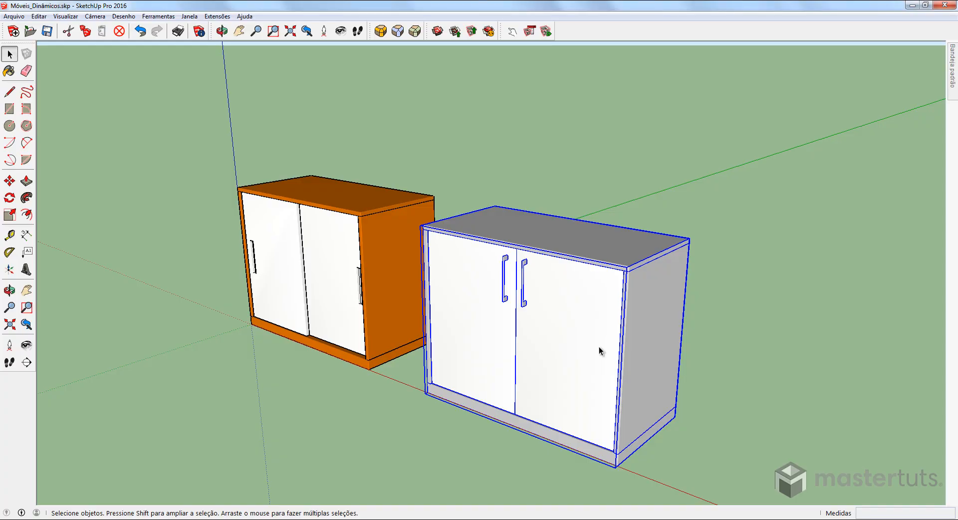
{"action": "middle_click_drag", "start_coordinate": [587, 390], "coordinate": [570, 292]}
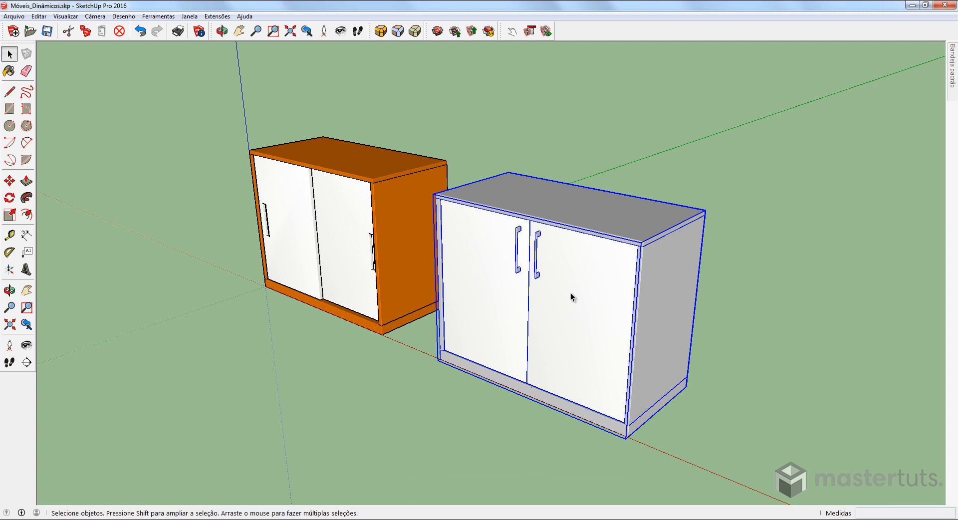
Step: Show the grey cabinet's component attributes, add a RotZ rotation attribute to Porta_Direita and set it to 0
{"action": "left_click", "coordinate": [546, 31]}
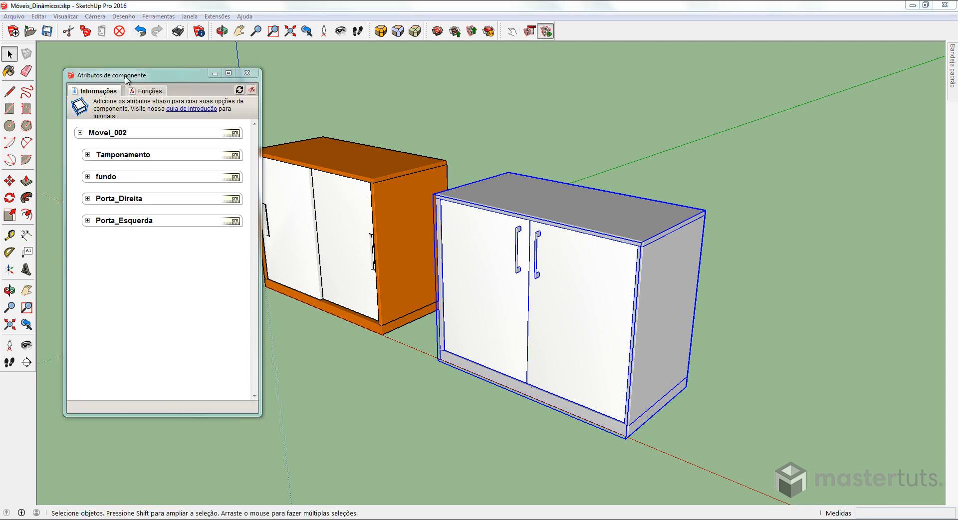
{"action": "left_click_drag", "start_coordinate": [126, 78], "coordinate": [207, 72]}
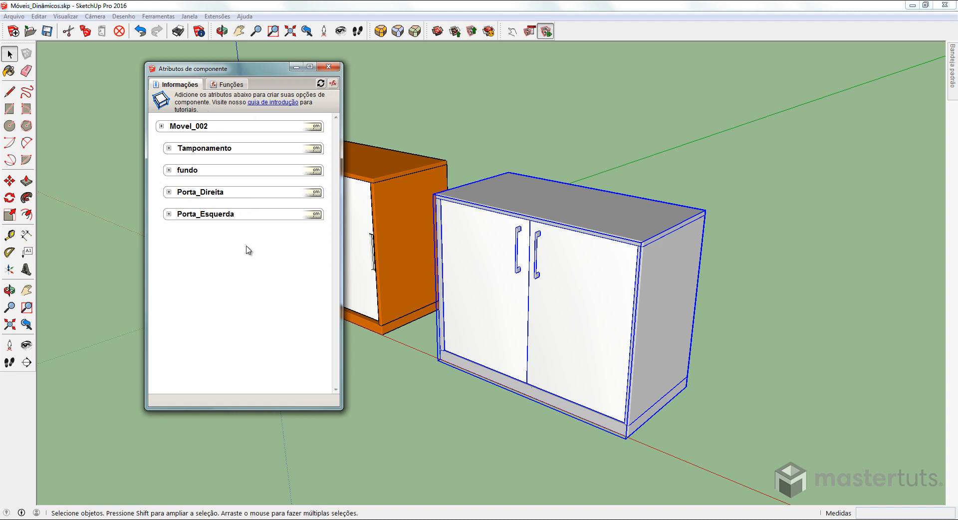
{"action": "left_click", "coordinate": [169, 193]}
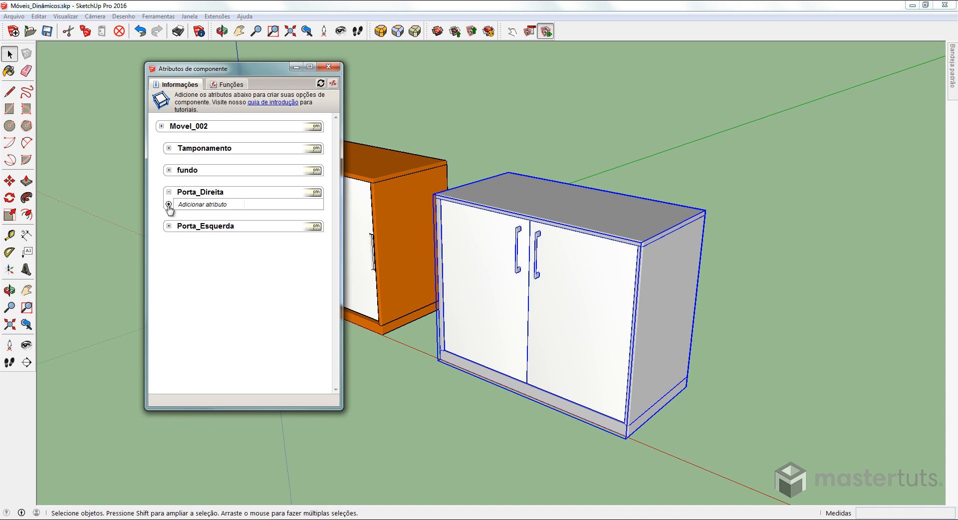
{"action": "left_click", "coordinate": [168, 205]}
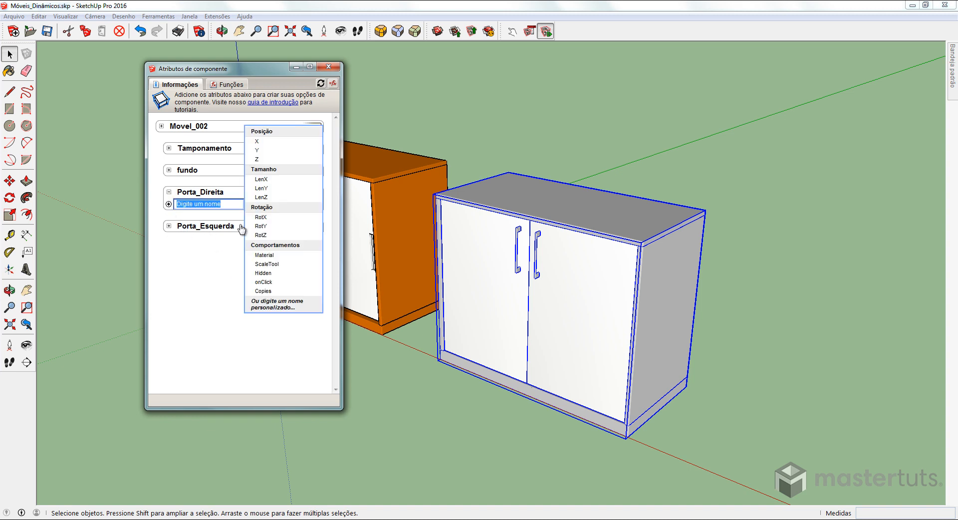
{"action": "left_click", "coordinate": [275, 235]}
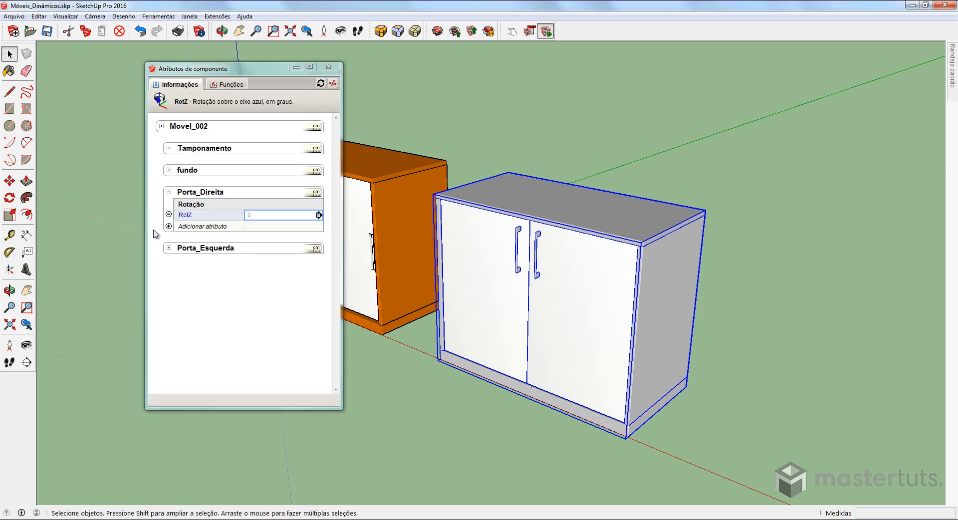
{"action": "left_click", "coordinate": [249, 215]}
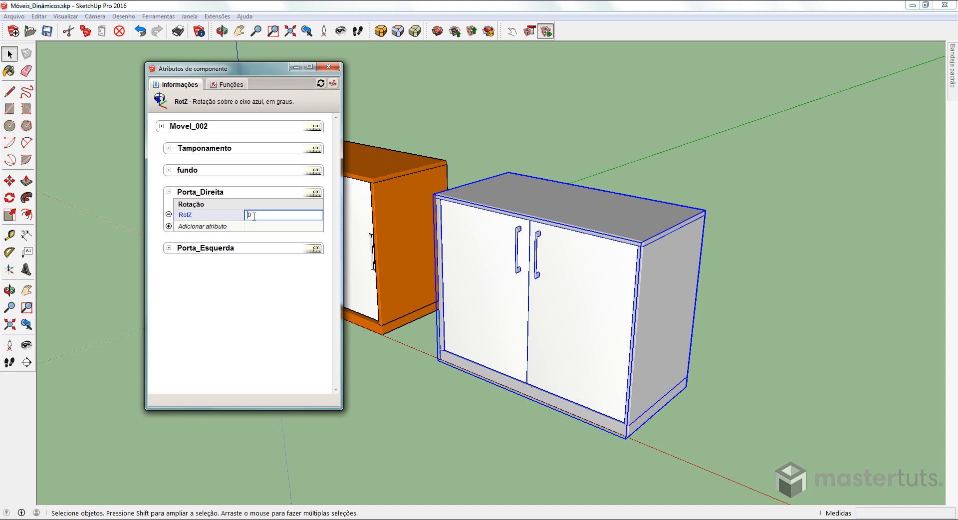
{"action": "type", "text": "=0"}
{"action": "key", "text": "Return"}
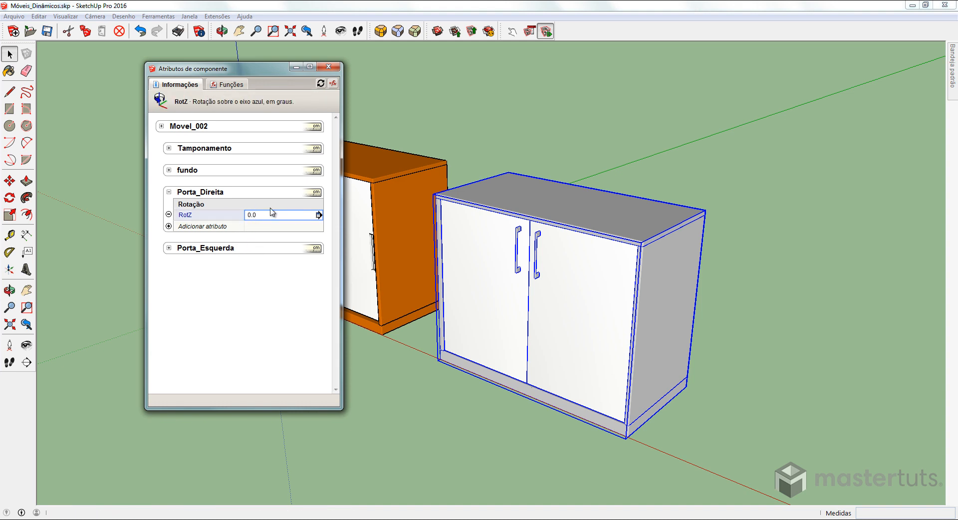
Step: Add the onClick attribute to Porta_Direita with the formula animateslow("RotZ",90,0)
{"action": "left_click", "coordinate": [169, 227]}
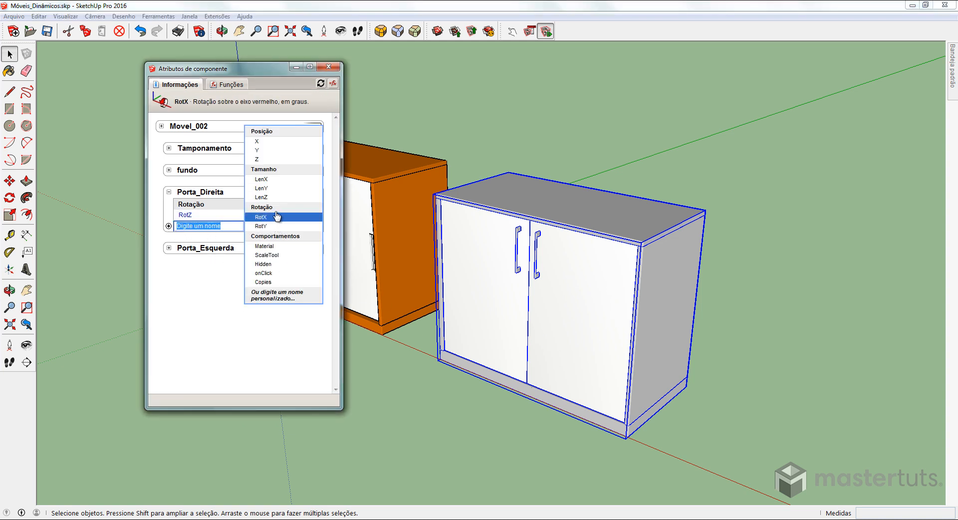
{"action": "left_click", "coordinate": [263, 273]}
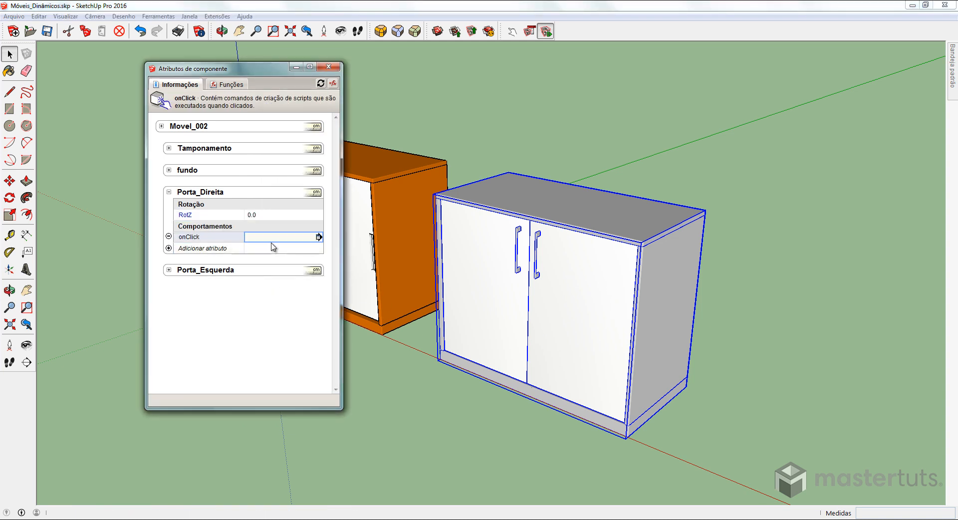
{"action": "type", "text": "animateslow(\""}
{"action": "left_click", "coordinate": [192, 214]}
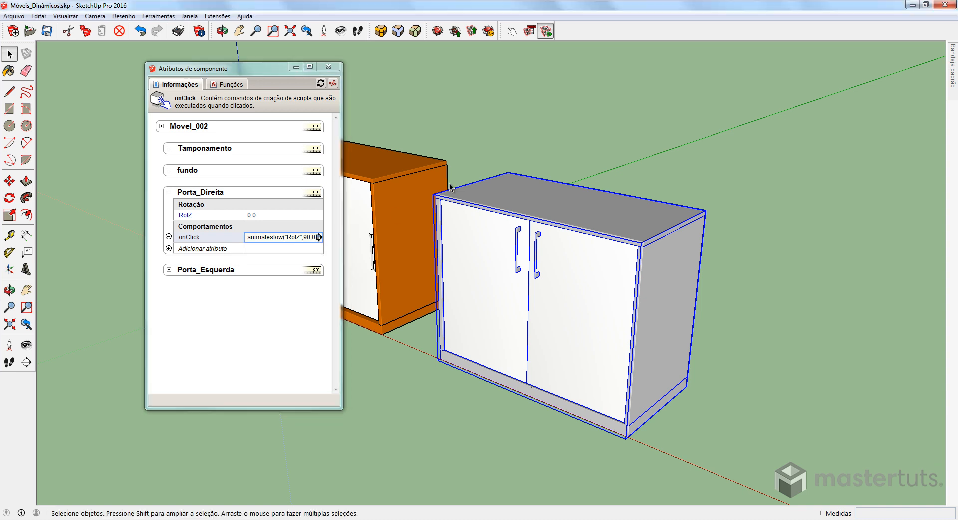
Step: Test the swing animation of Porta_Direita by opening and closing the door twice with the Interact tool
{"action": "left_click", "coordinate": [512, 31]}
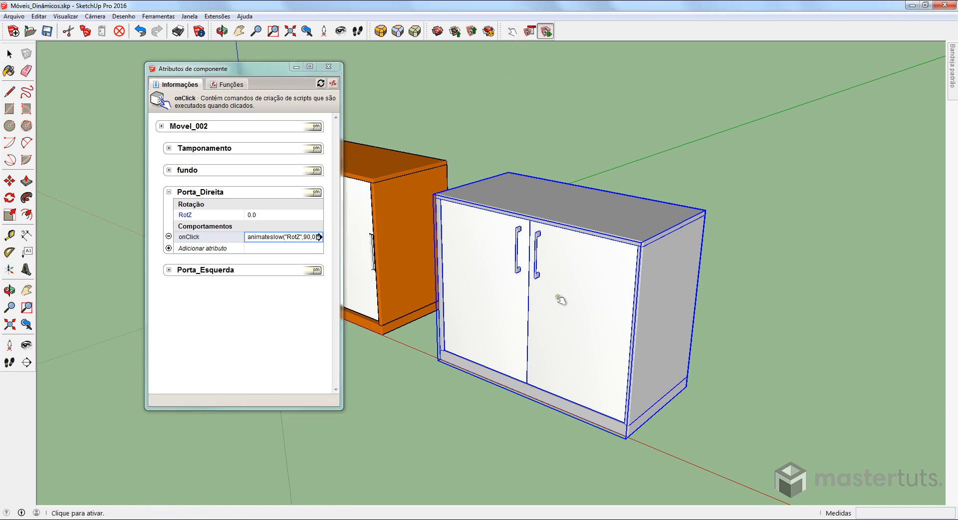
{"action": "left_click", "coordinate": [567, 324]}
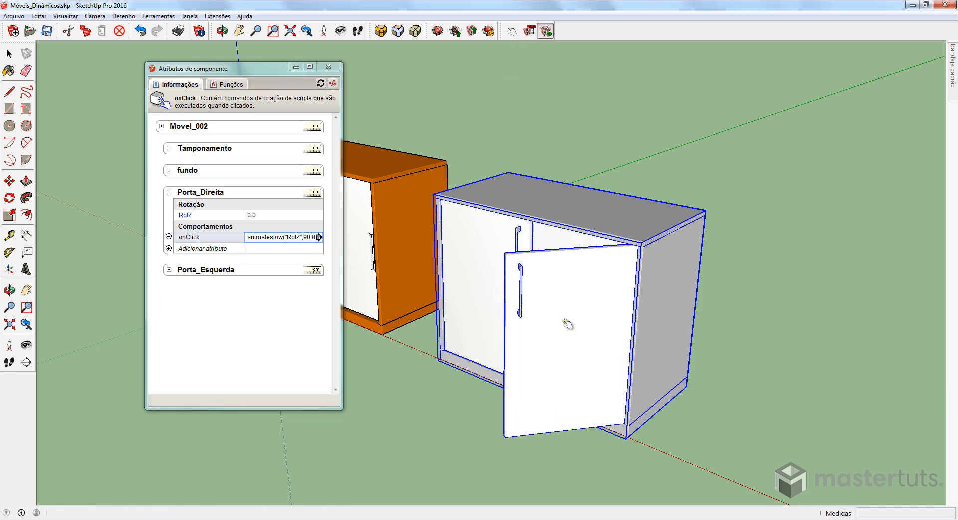
{"action": "left_click", "coordinate": [592, 331]}
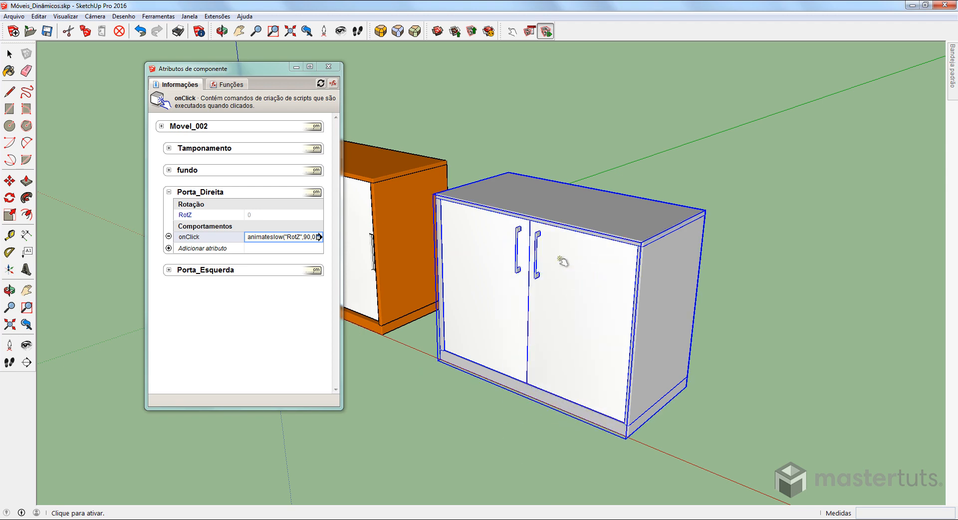
{"action": "left_click", "coordinate": [560, 306]}
{"action": "mouse_move", "coordinate": [559, 305]}
{"action": "middle_mouse_down"}
{"action": "mouse_move", "coordinate": [791, 344]}
{"action": "mouse_move", "coordinate": [776, 336]}
{"action": "mouse_move", "coordinate": [626, 341]}
{"action": "mouse_move", "coordinate": [574, 299]}
{"action": "middle_mouse_up"}
{"action": "left_click", "coordinate": [631, 361]}
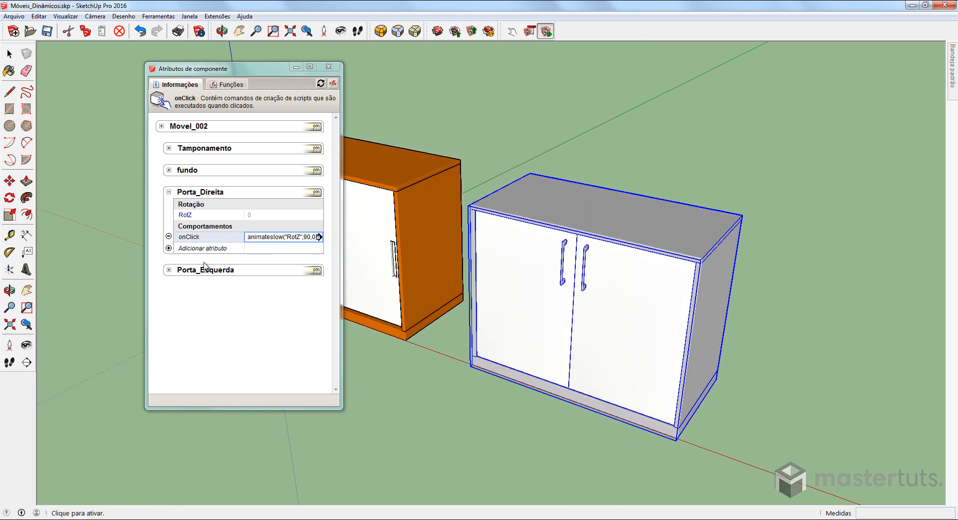
Step: Add a RotZ rotation attribute to Porta_Esquerda and set it to 0
{"action": "left_click", "coordinate": [169, 271]}
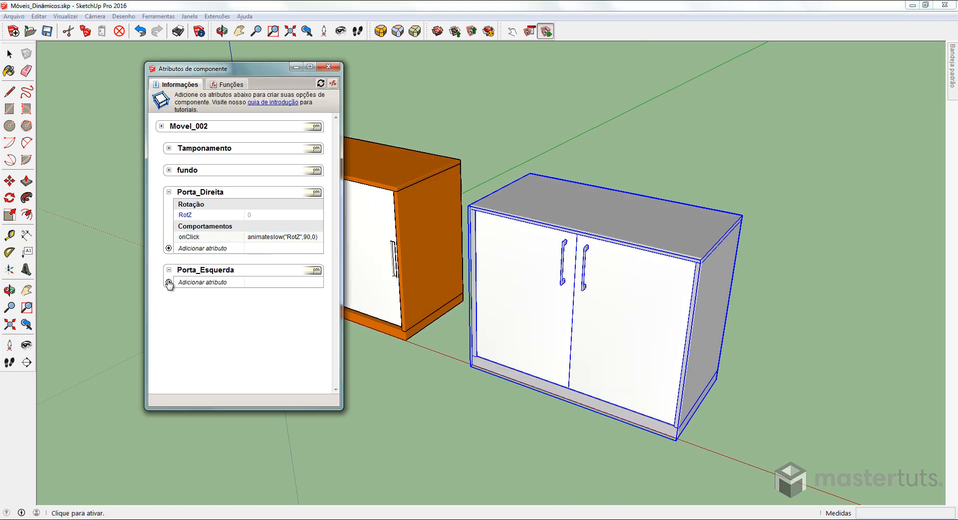
{"action": "left_click", "coordinate": [168, 282]}
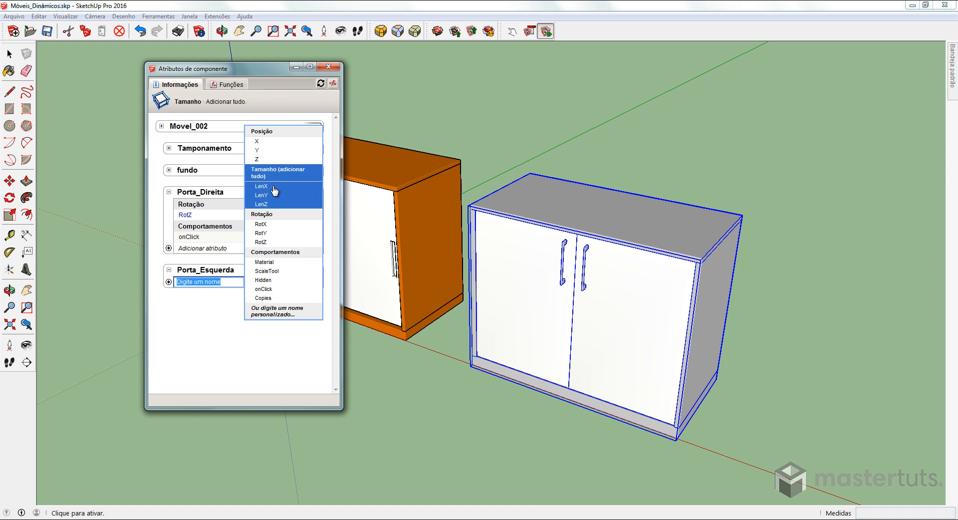
{"action": "left_click", "coordinate": [270, 239]}
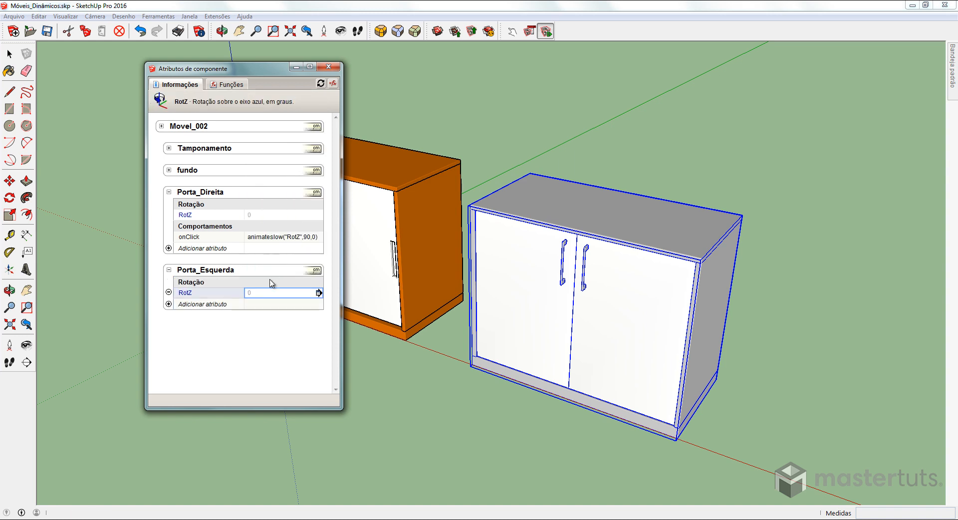
{"action": "left_click", "coordinate": [256, 293]}
{"action": "key", "text": "Return"}
Step: Add the onClick attribute to Porta_Esquerda and copy Porta_Direita's formula animateslow("RotZ",90,0) into it
{"action": "left_click", "coordinate": [306, 237]}
{"action": "left_click", "coordinate": [312, 238]}
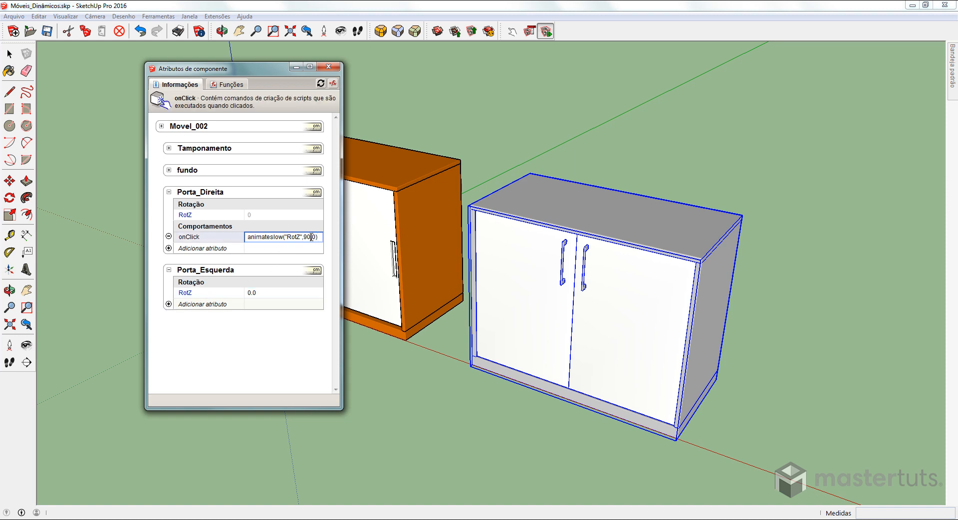
{"action": "left_click_drag", "start_coordinate": [321, 238], "coordinate": [223, 242]}
{"action": "key", "text": "ctrl+c"}
{"action": "left_click", "coordinate": [169, 304]}
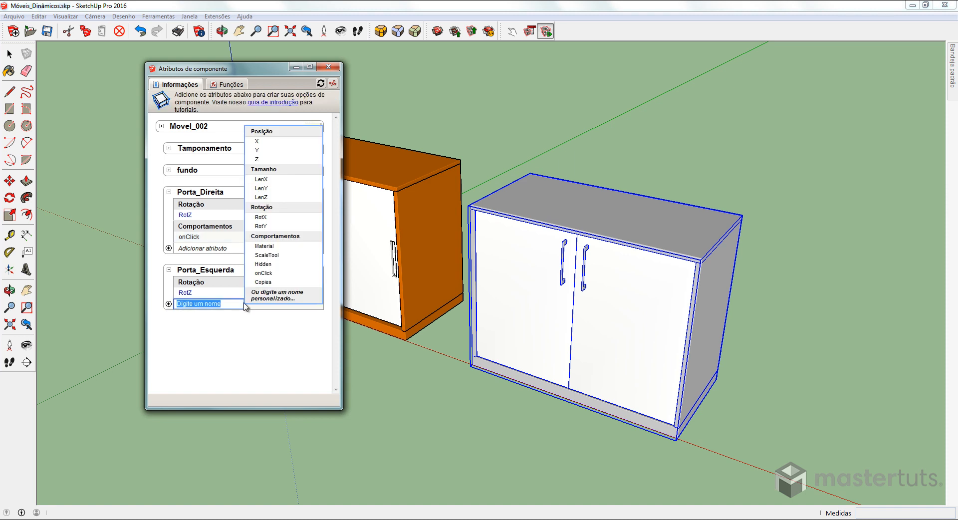
{"action": "left_click", "coordinate": [263, 272]}
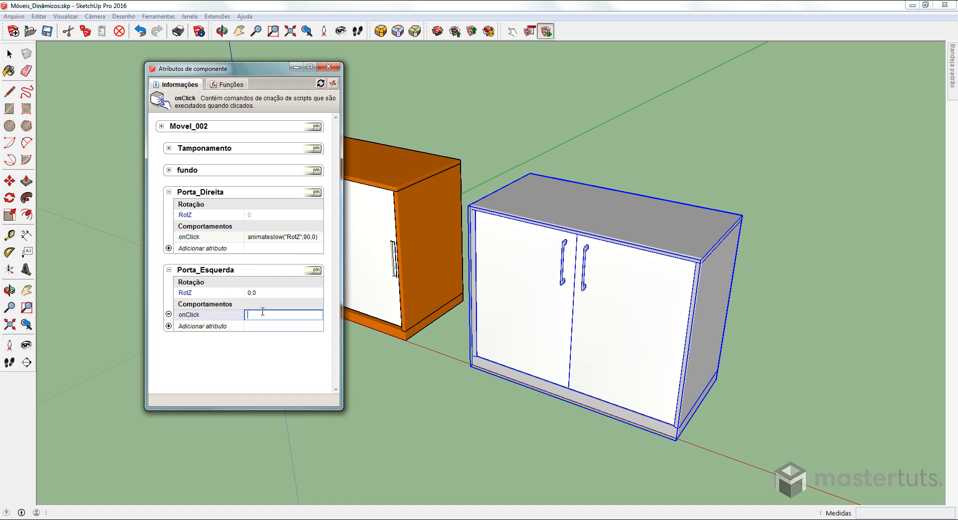
{"action": "key", "text": "ctrl+v"}
Step: Test the swing direction of Porta_Esquerda by opening and closing the door twice
{"action": "left_click", "coordinate": [515, 305]}
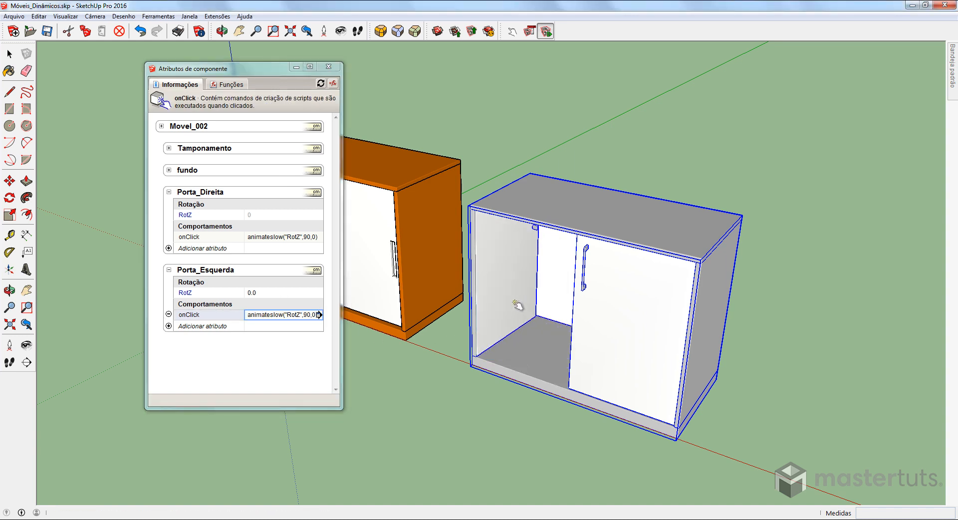
{"action": "left_click", "coordinate": [516, 280]}
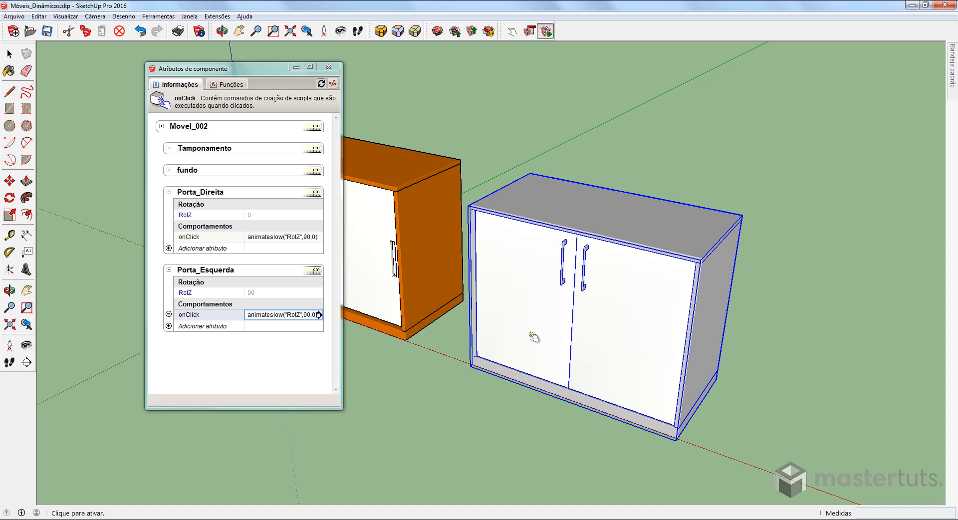
{"action": "left_click", "coordinate": [533, 332]}
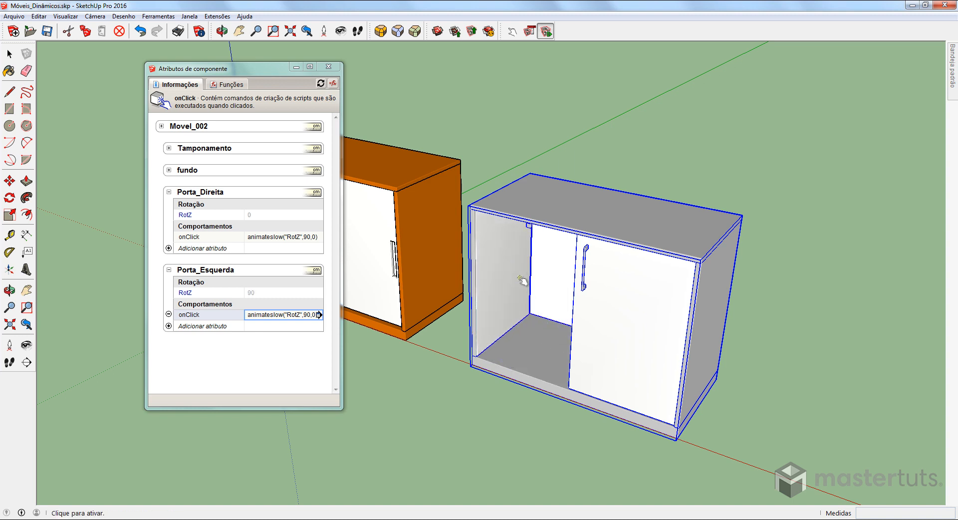
{"action": "left_click", "coordinate": [520, 272]}
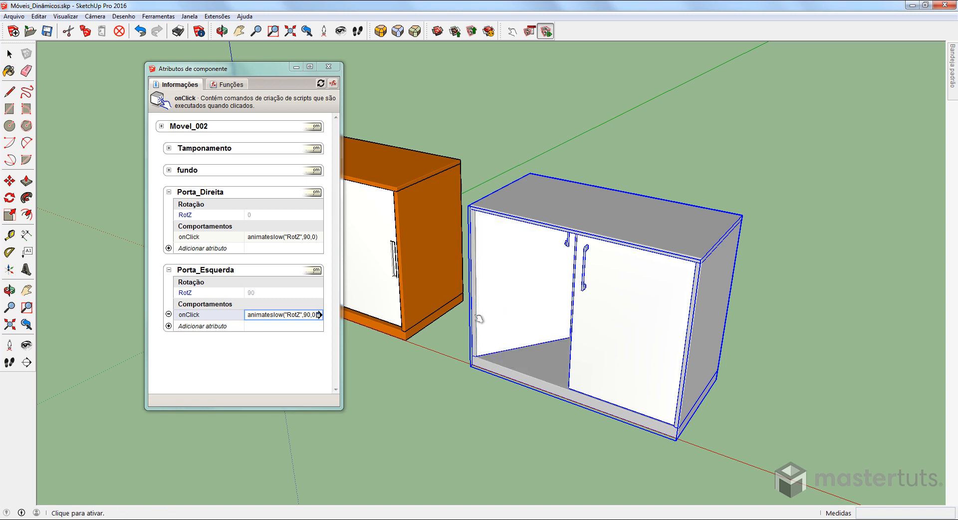
Step: Change Porta_Esquerda's onClick formula to animateslow("RotZ",-90,0) and test the swing of both doors
{"action": "left_click", "coordinate": [306, 315]}
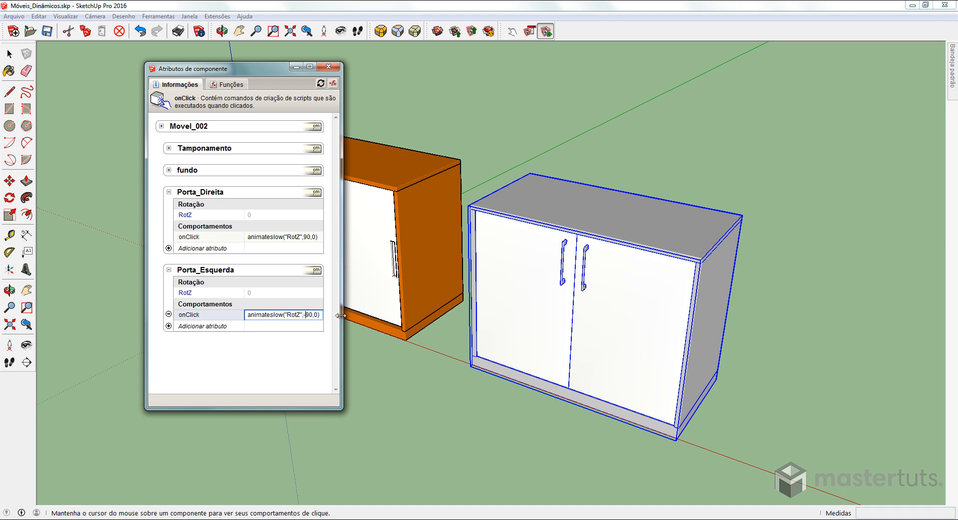
{"action": "type", "text": "-"}
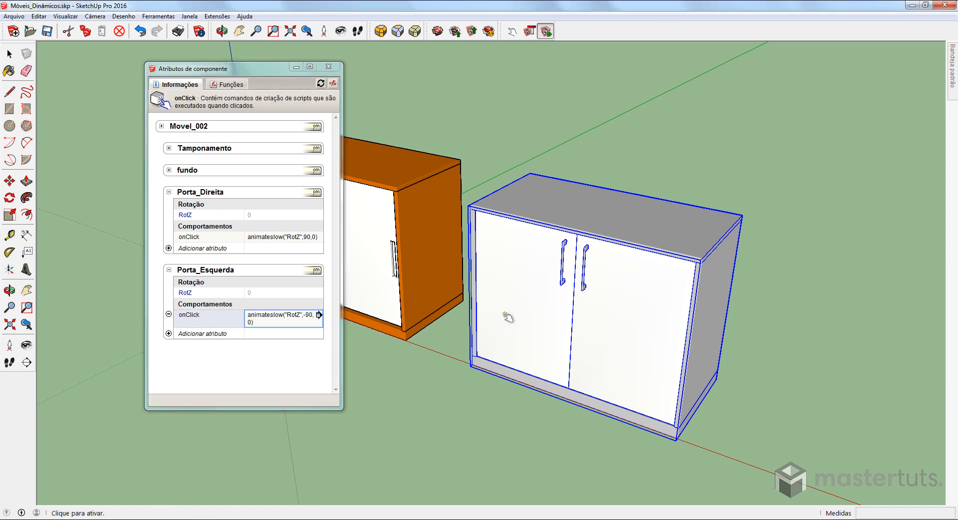
{"action": "left_click", "coordinate": [506, 317]}
{"action": "left_click", "coordinate": [448, 297]}
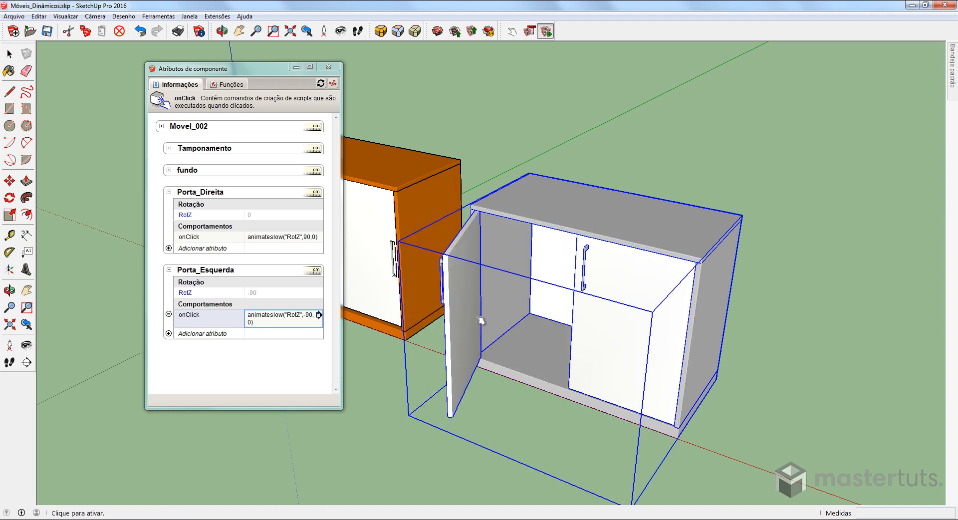
{"action": "left_click", "coordinate": [597, 324]}
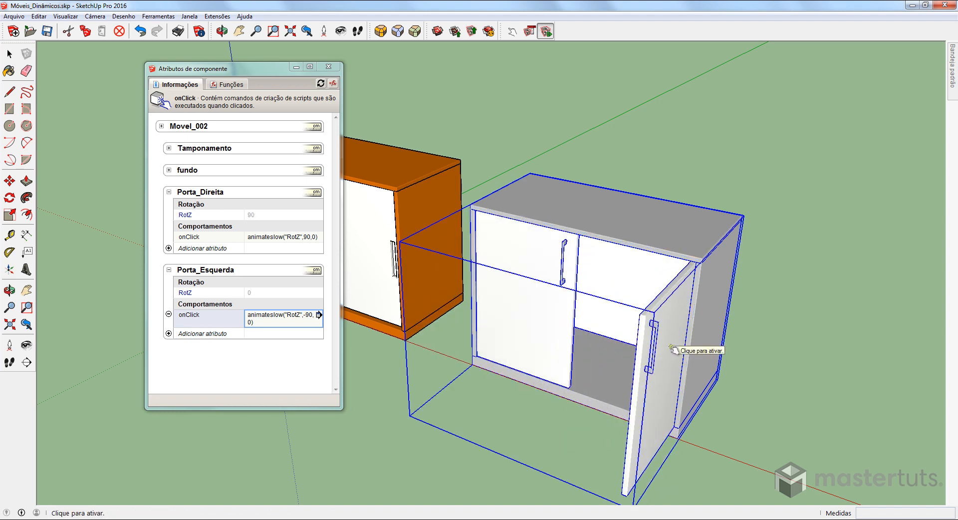
{"action": "left_click", "coordinate": [669, 348]}
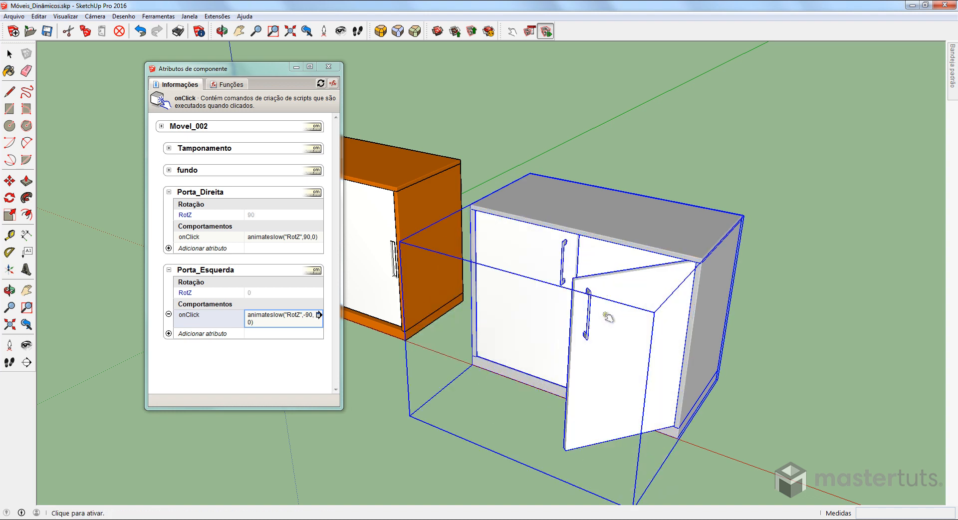
Step: Inspect the axes origin of Porta_Esquerda inside the grey cabinet using Change Axes, leaving the command without placing new axes
{"action": "key", "text": "space"}
{"action": "left_click", "coordinate": [549, 136]}
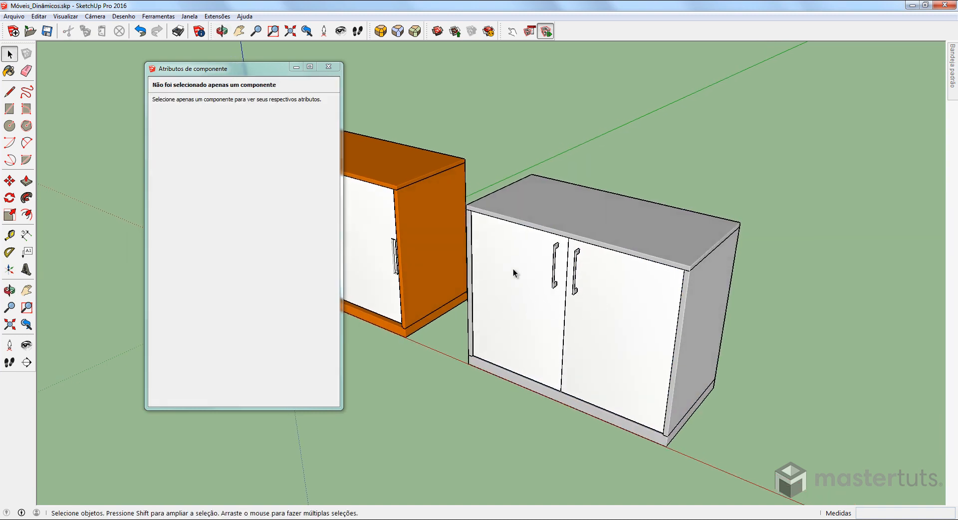
{"action": "left_click", "coordinate": [514, 286]}
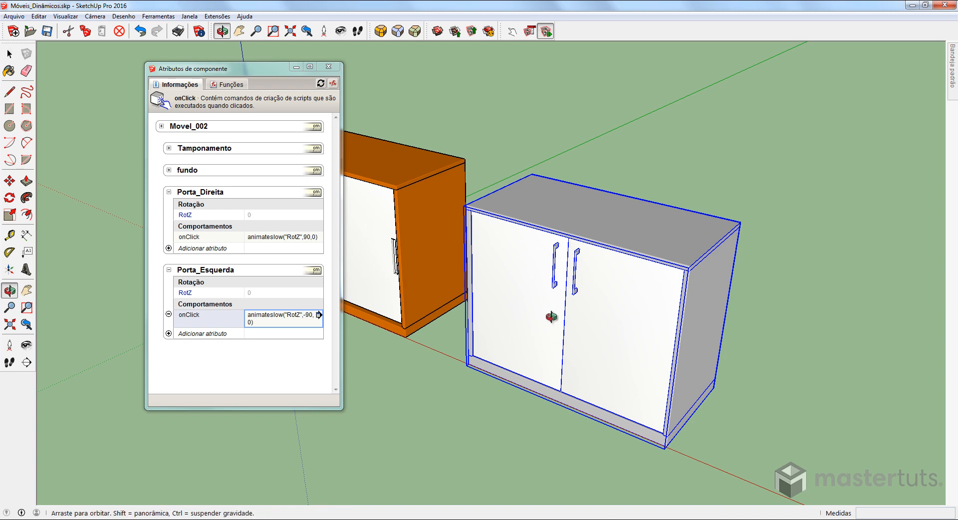
{"action": "middle_click_drag", "start_coordinate": [551, 321], "coordinate": [498, 360]}
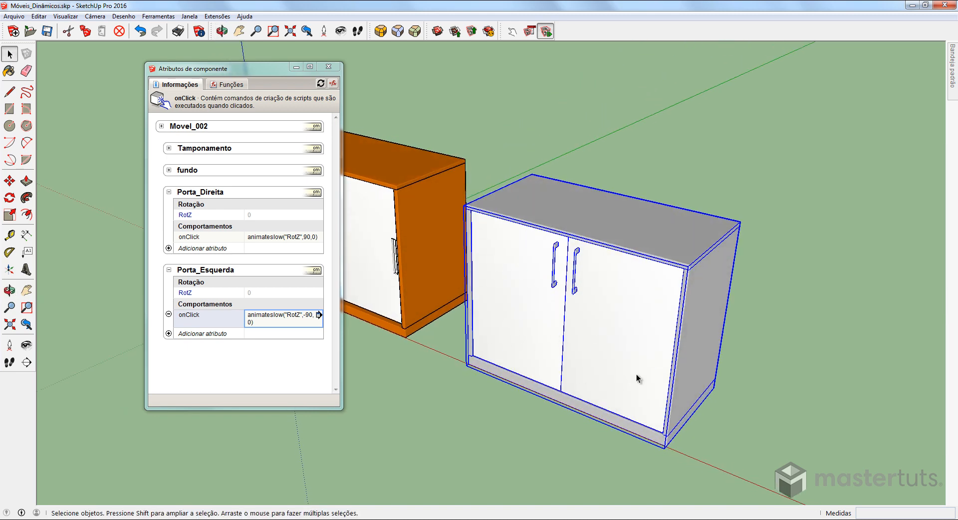
{"action": "left_click", "coordinate": [522, 298]}
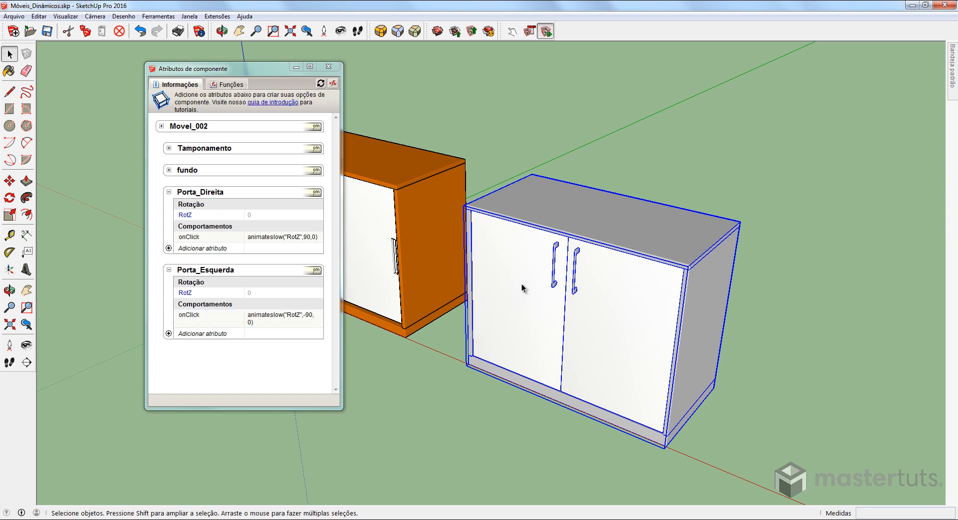
{"action": "double_click", "coordinate": [504, 285]}
{"action": "left_click", "coordinate": [504, 285]}
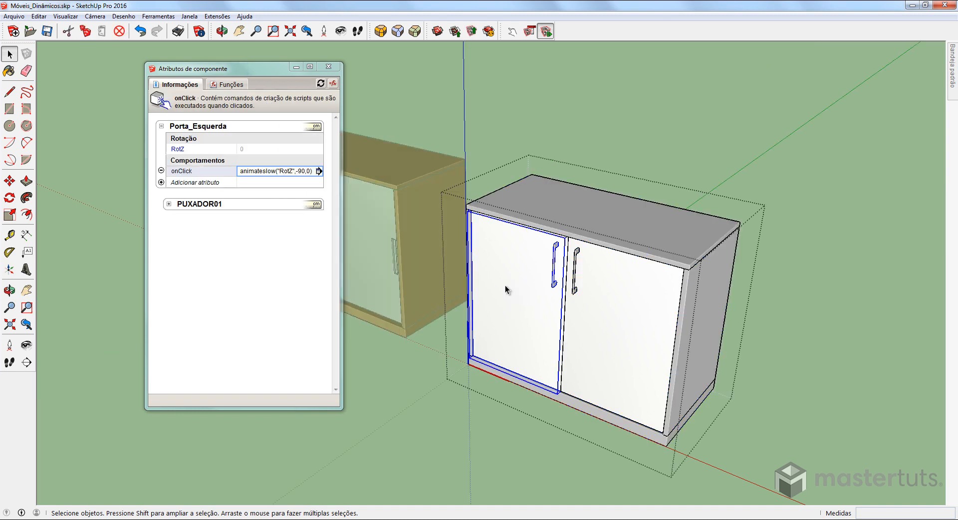
{"action": "right_click", "coordinate": [504, 285]}
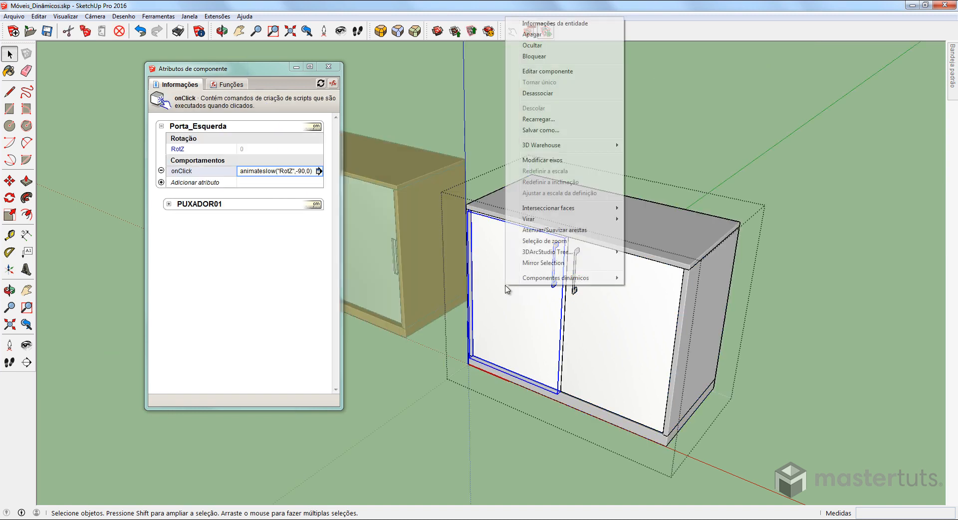
{"action": "left_click", "coordinate": [554, 160]}
{"action": "scroll", "coordinate": [504, 363], "scroll_direction": "up", "scroll_amount": 10}
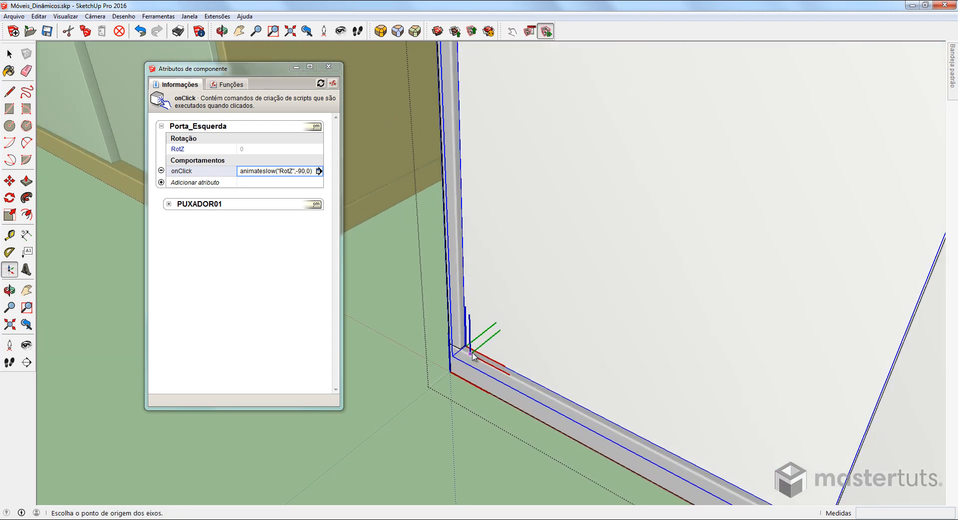
{"action": "scroll", "coordinate": [499, 317], "scroll_direction": "down", "scroll_amount": 3}
{"action": "scroll", "coordinate": [500, 318], "scroll_direction": "down", "scroll_amount": 3}
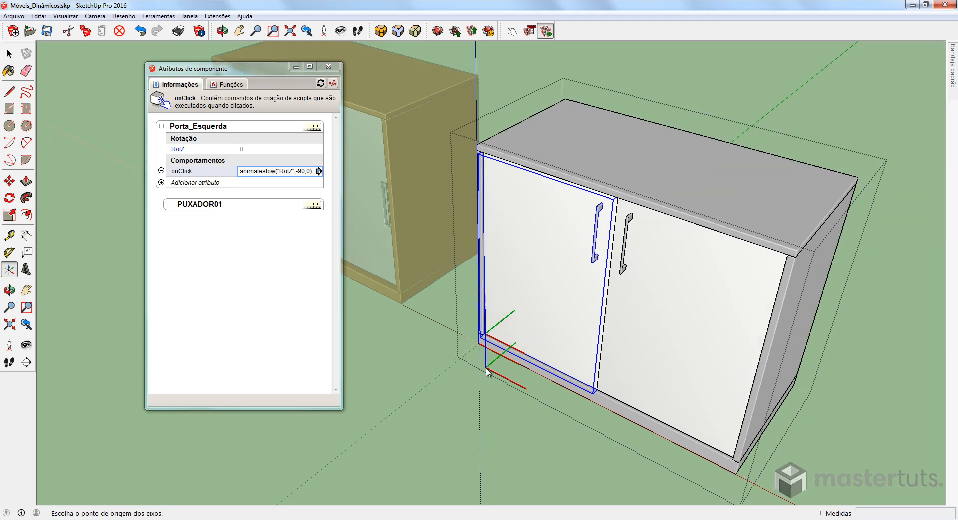
{"action": "scroll", "coordinate": [491, 344], "scroll_direction": "down", "scroll_amount": 2}
{"action": "key", "text": "space"}
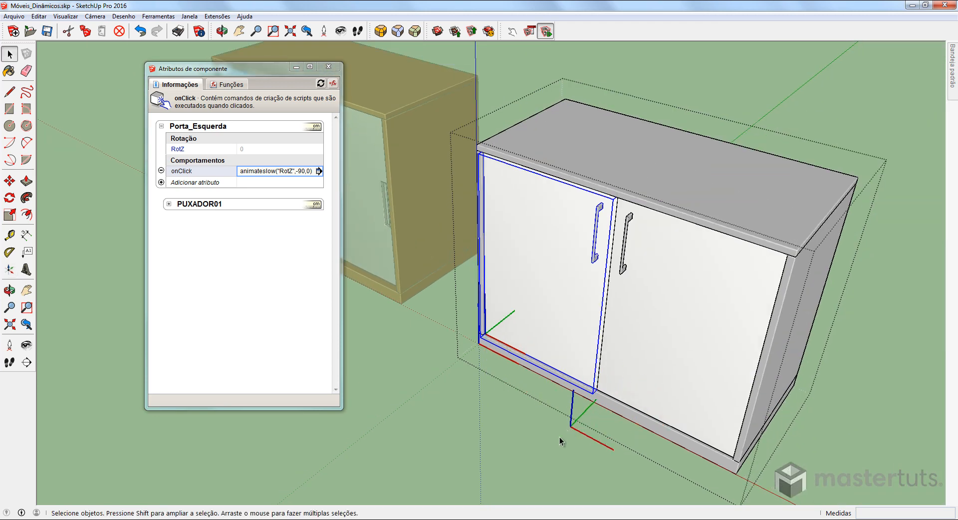
Step: Inspect the axes origin of Porta_Direita at its hinge side using Change Axes, leaving its axes as they are
{"action": "left_click", "coordinate": [559, 436]}
{"action": "double_click", "coordinate": [666, 327]}
{"action": "left_click", "coordinate": [666, 331]}
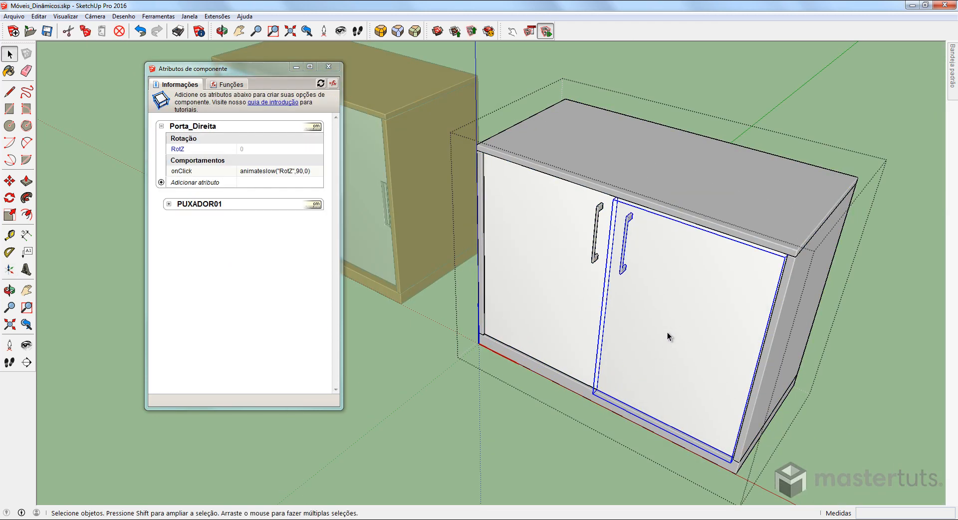
{"action": "right_click", "coordinate": [668, 331]}
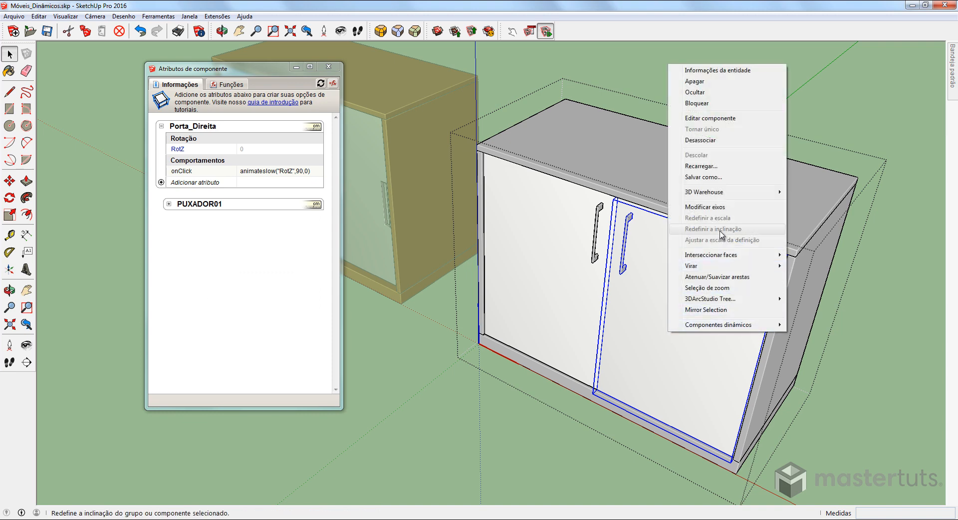
{"action": "left_click", "coordinate": [726, 207]}
{"action": "scroll", "coordinate": [729, 476], "scroll_direction": "up", "scroll_amount": 2}
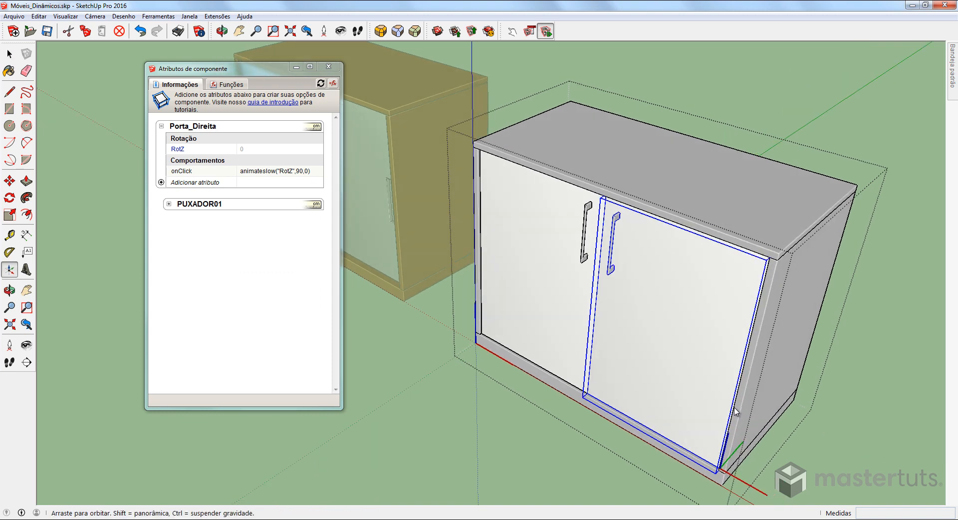
{"action": "scroll", "coordinate": [729, 471], "scroll_direction": "up", "scroll_amount": 2}
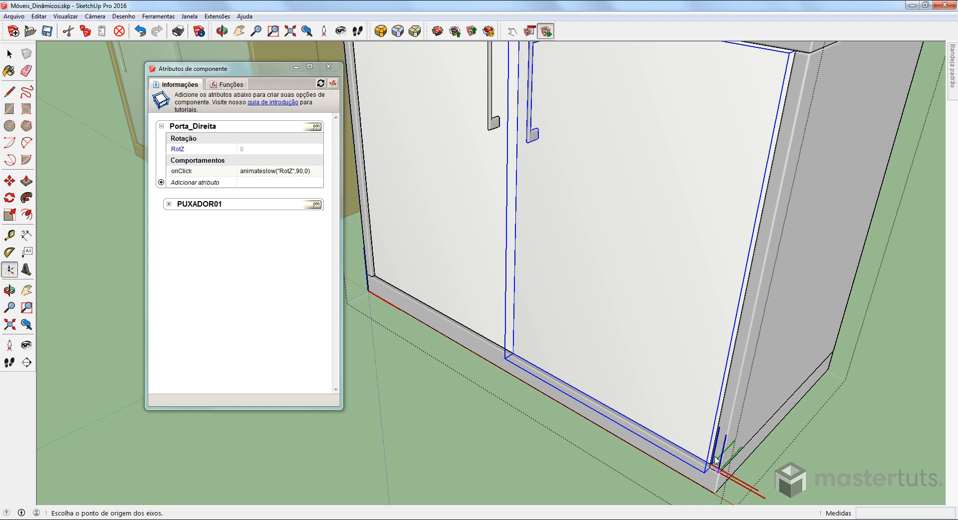
{"action": "scroll", "coordinate": [714, 460], "scroll_direction": "down", "scroll_amount": 5}
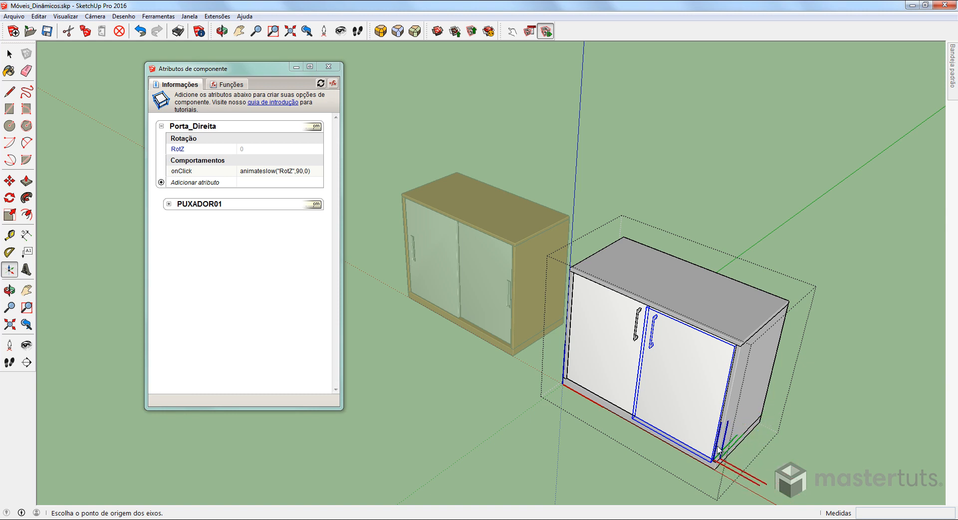
{"action": "scroll", "coordinate": [753, 467], "scroll_direction": "up", "scroll_amount": 3}
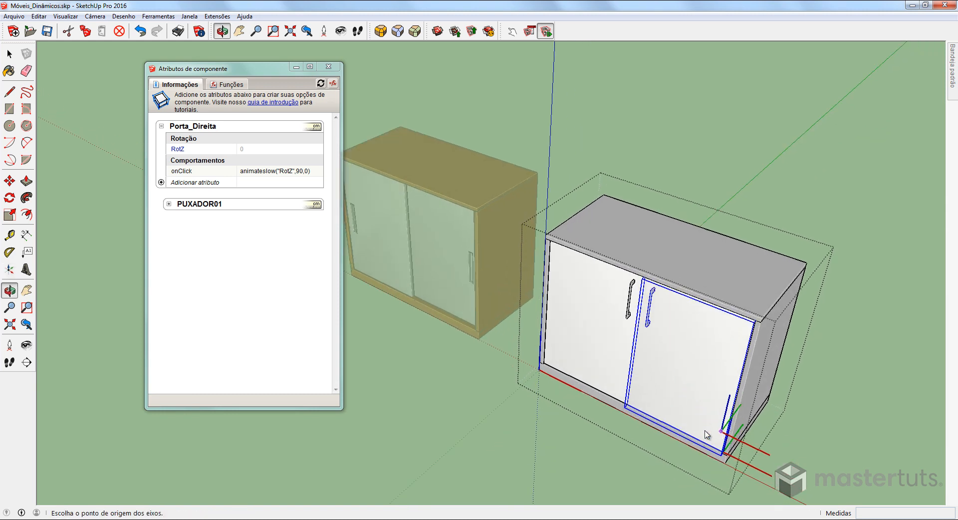
{"action": "key", "text": "space"}
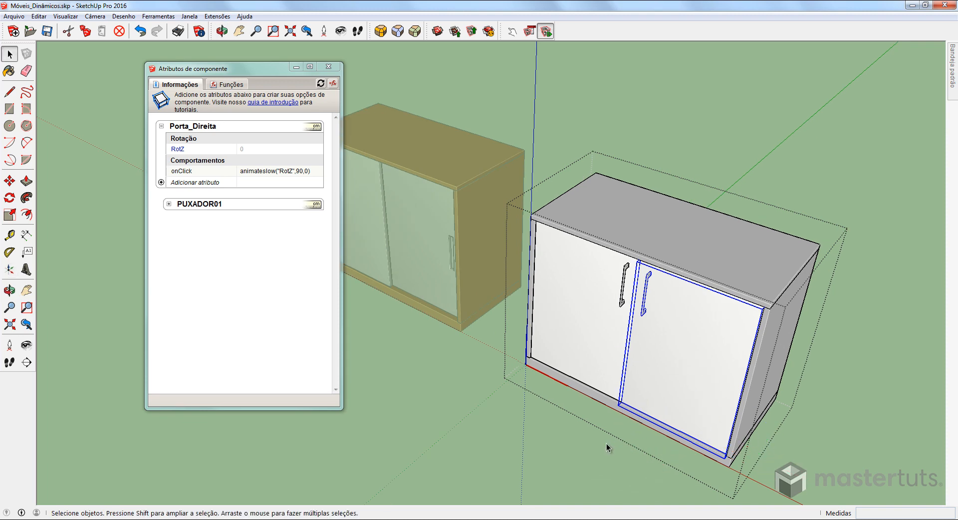
Step: Leave the grey cabinet's component editing, close the component attributes window and clear the selection
{"action": "left_click", "coordinate": [606, 443]}
{"action": "left_click", "coordinate": [663, 361]}
{"action": "middle_click_drag", "start_coordinate": [662, 360], "coordinate": [524, 255]}
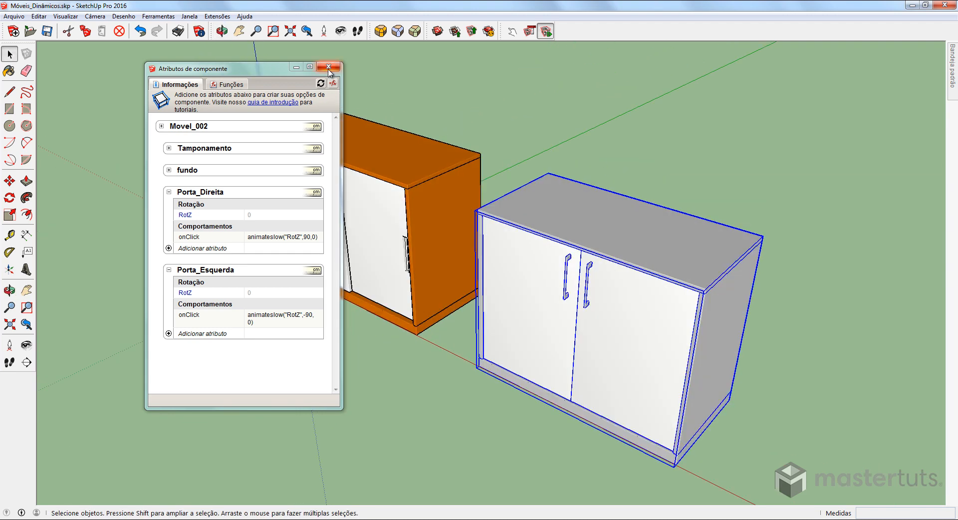
{"action": "left_click", "coordinate": [329, 69]}
{"action": "left_click", "coordinate": [501, 97]}
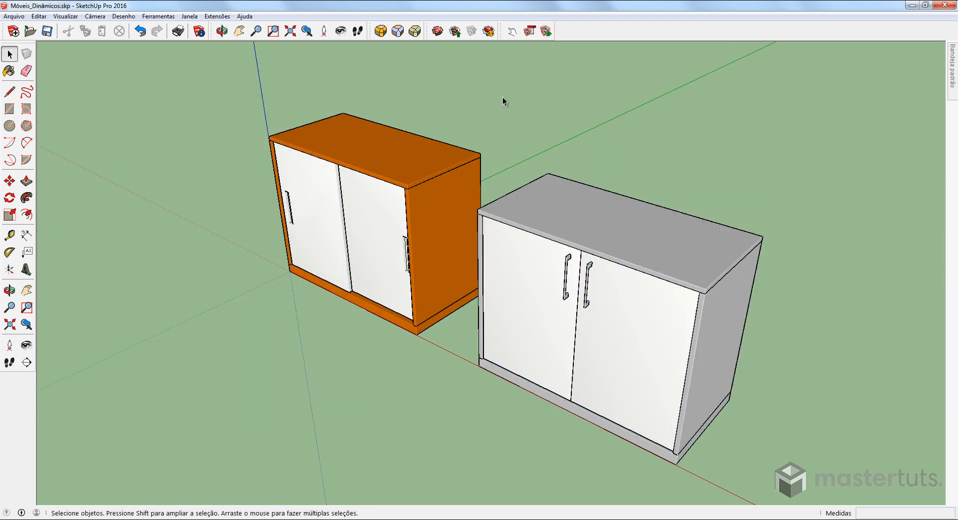
Step: Test the orange cabinet's two sliding doors with the Interact tool, opening and closing each one
{"action": "left_click", "coordinate": [516, 33]}
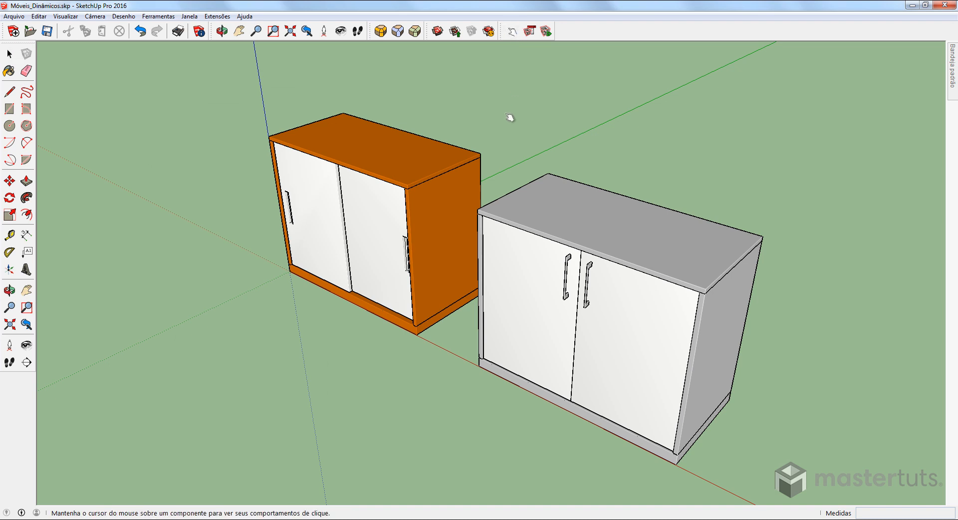
{"action": "left_click", "coordinate": [331, 226]}
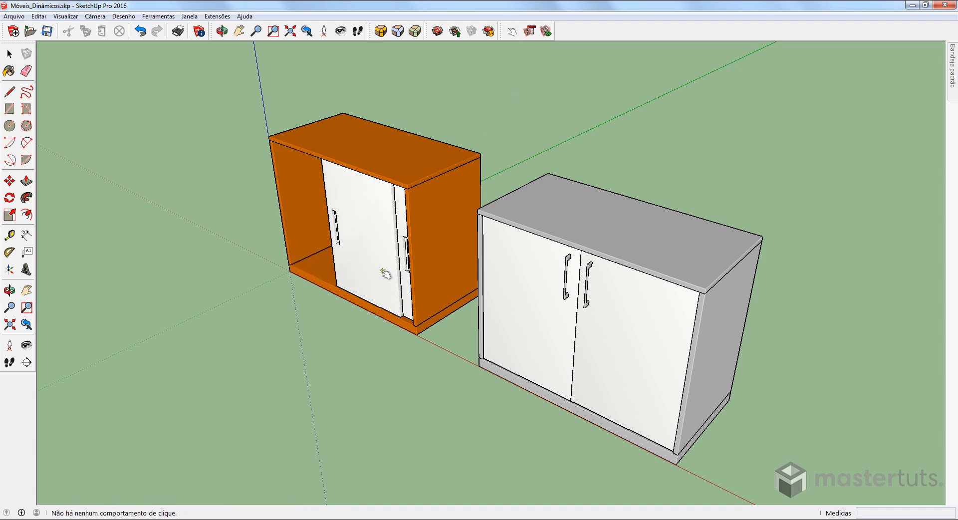
{"action": "left_click", "coordinate": [379, 270]}
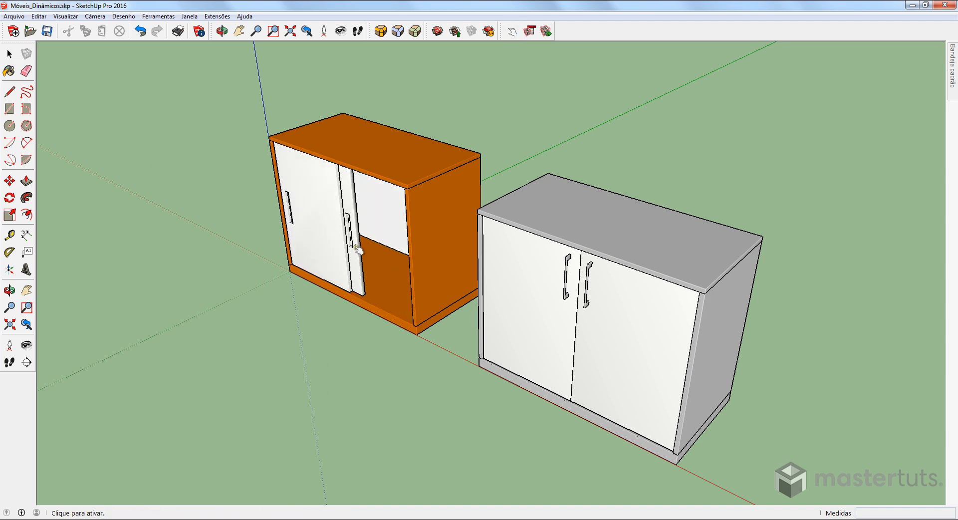
Step: Test the grey cabinet's two hinged doors from several view angles, opening and closing each one
{"action": "left_click", "coordinate": [549, 274]}
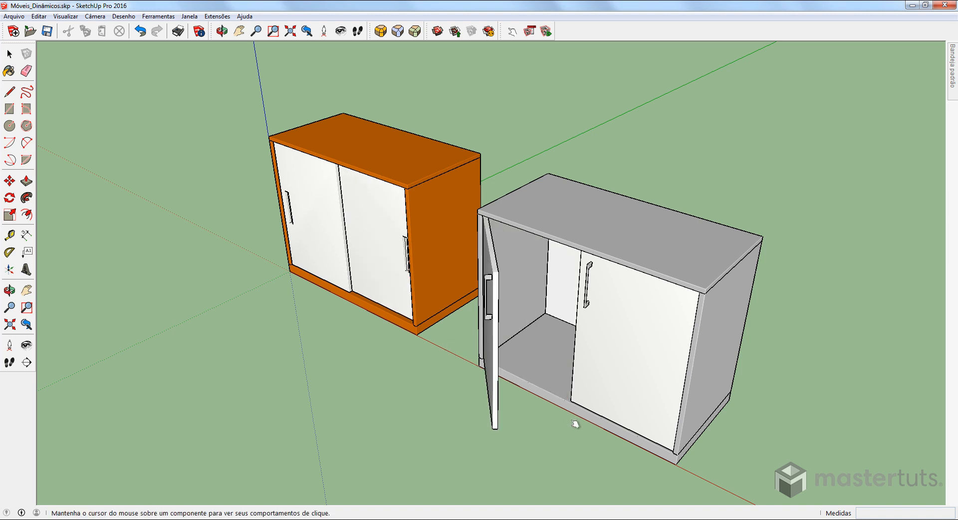
{"action": "left_click", "coordinate": [621, 353]}
{"action": "middle_click_drag", "start_coordinate": [623, 354], "coordinate": [836, 328]}
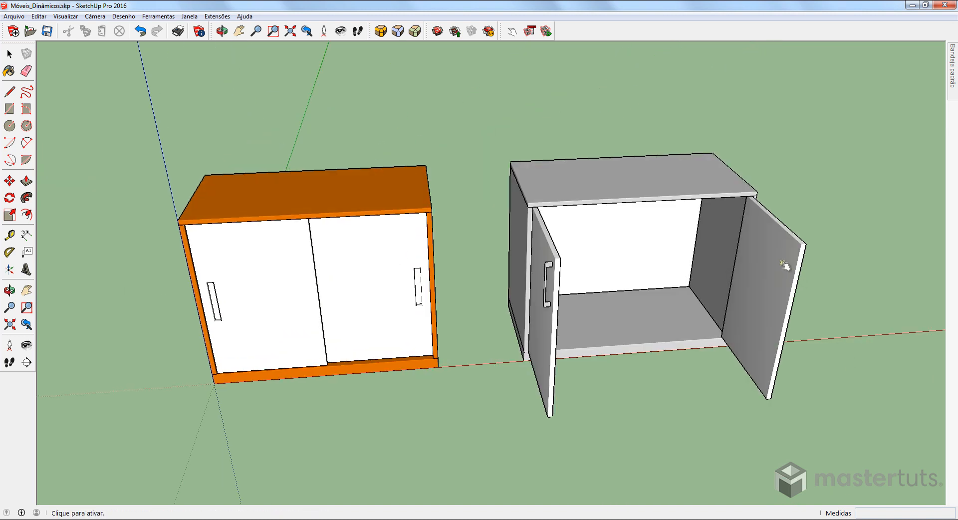
{"action": "left_click", "coordinate": [768, 309]}
{"action": "left_click", "coordinate": [559, 286]}
{"action": "middle_click_drag", "start_coordinate": [643, 287], "coordinate": [660, 278]}
{"action": "left_click", "coordinate": [658, 276]}
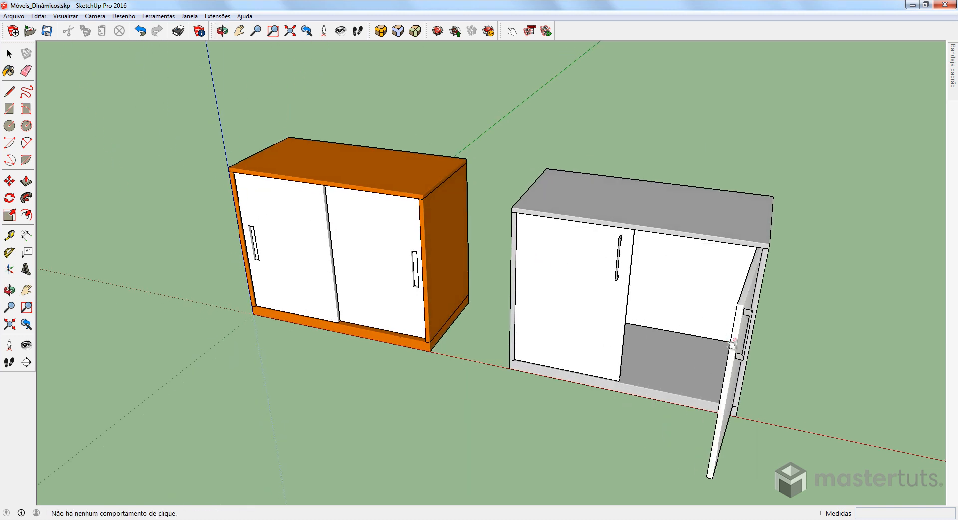
{"action": "left_click", "coordinate": [752, 358]}
{"action": "middle_click_drag", "start_coordinate": [648, 337], "coordinate": [561, 372]}
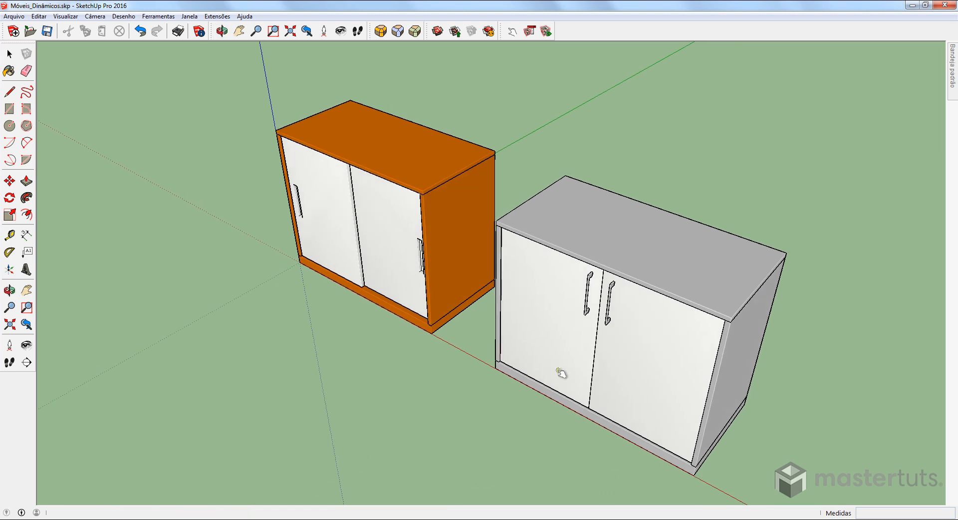